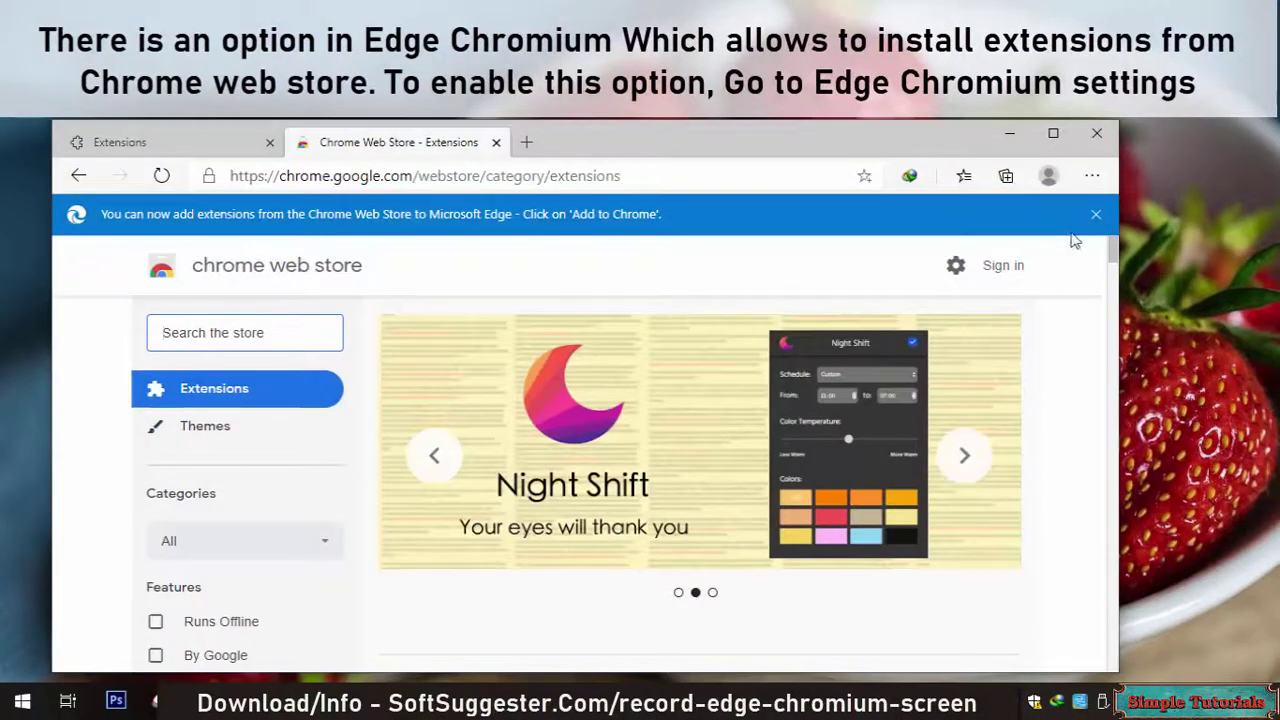
- Dismiss the infobar, then switch on 'Allow extensions from other stores' on Edge's Extensions page and confirm Allow
click(1100, 218)
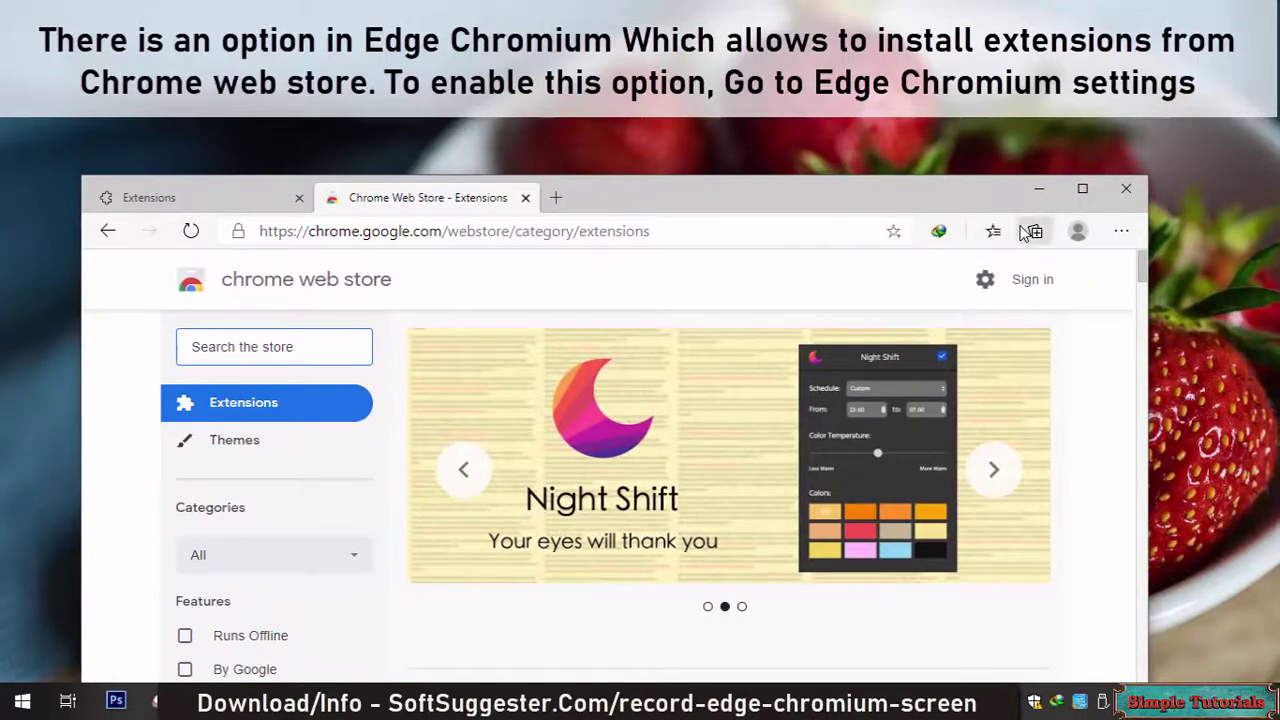
click(1120, 233)
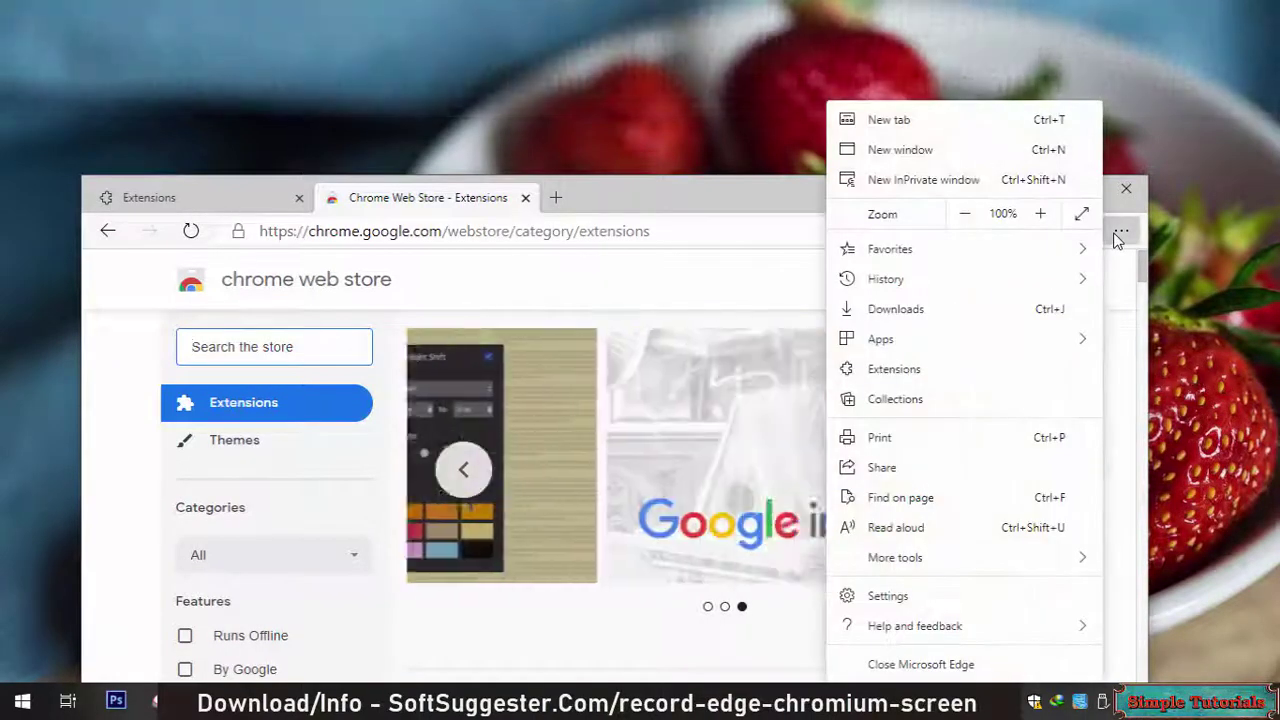
click(1006, 382)
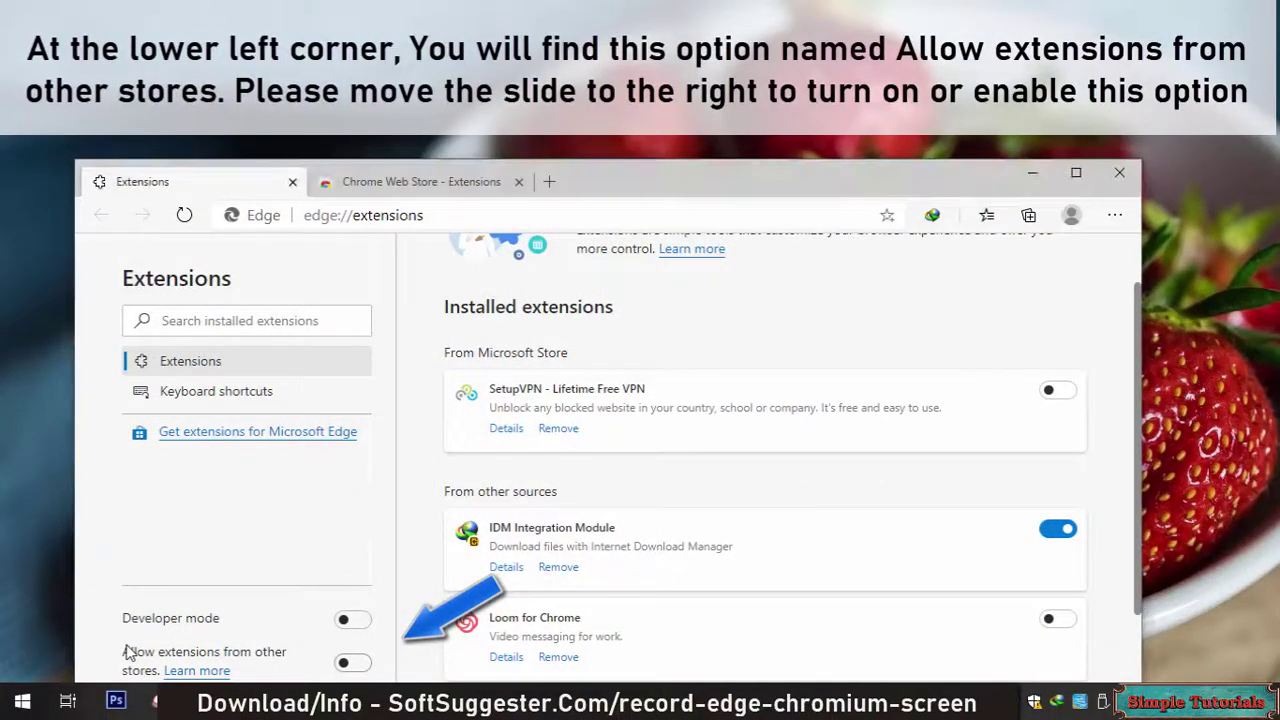
drag(124, 652, 141, 672)
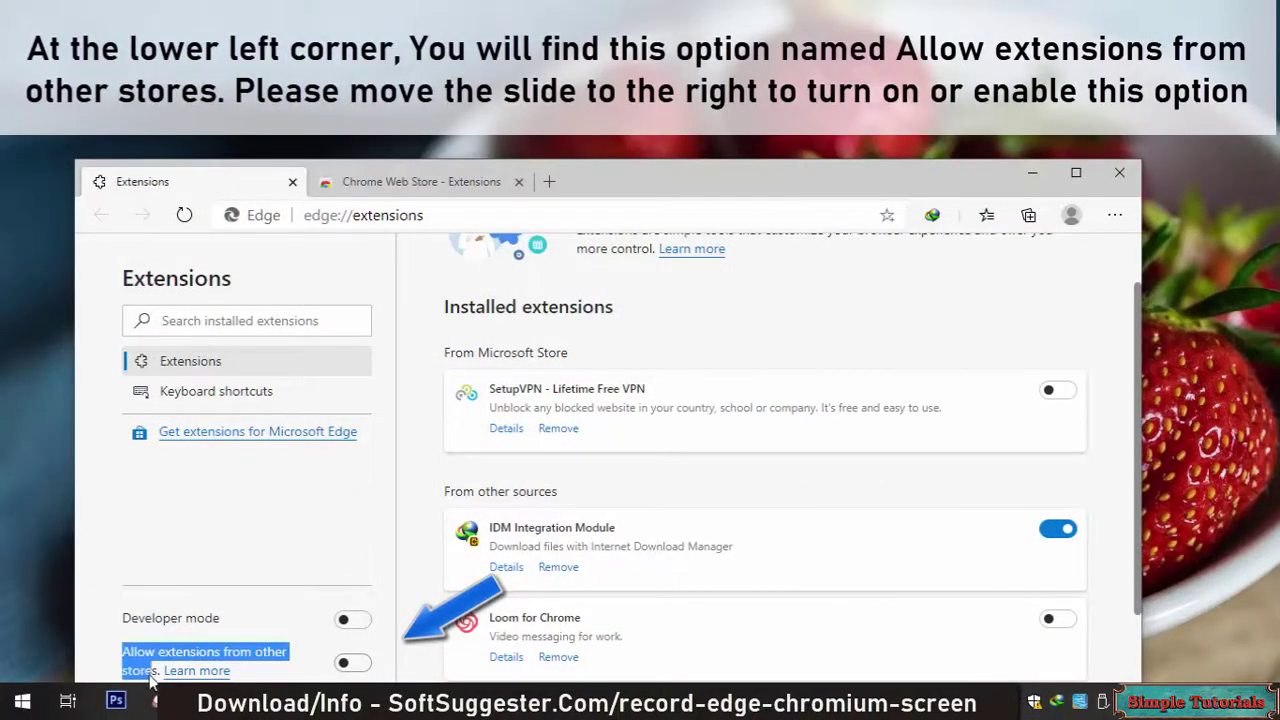
click(352, 663)
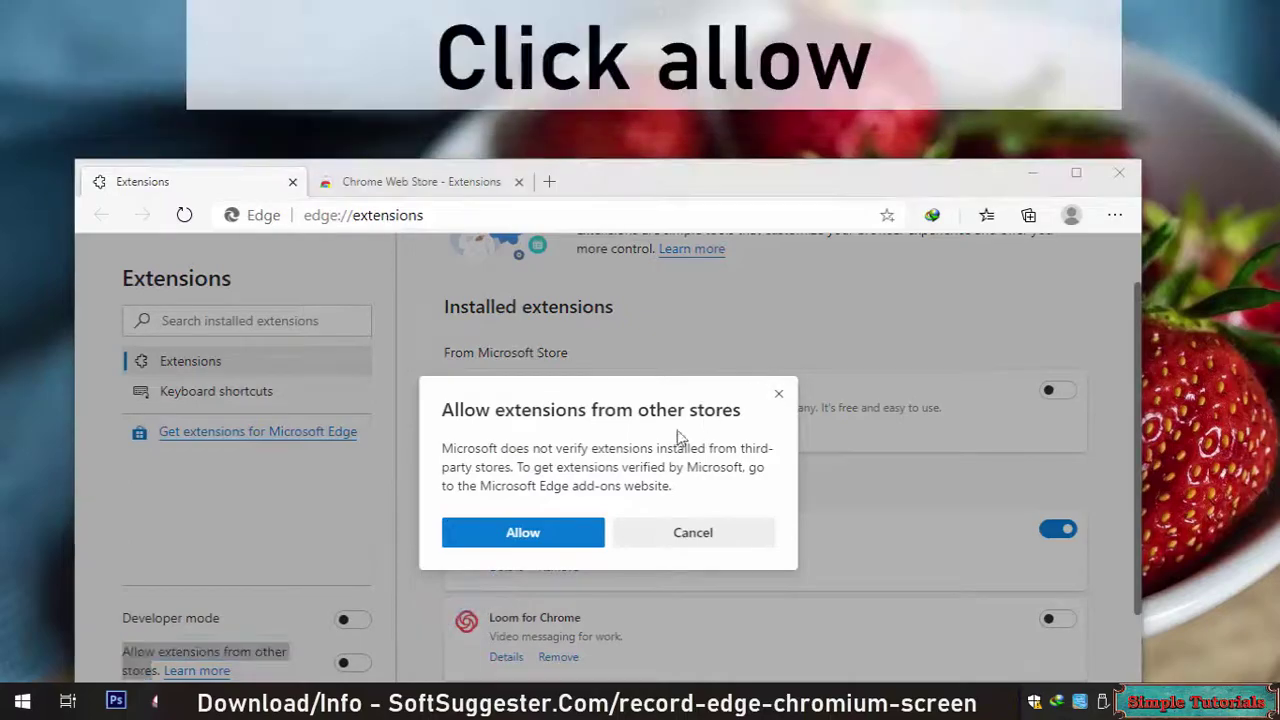
click(557, 531)
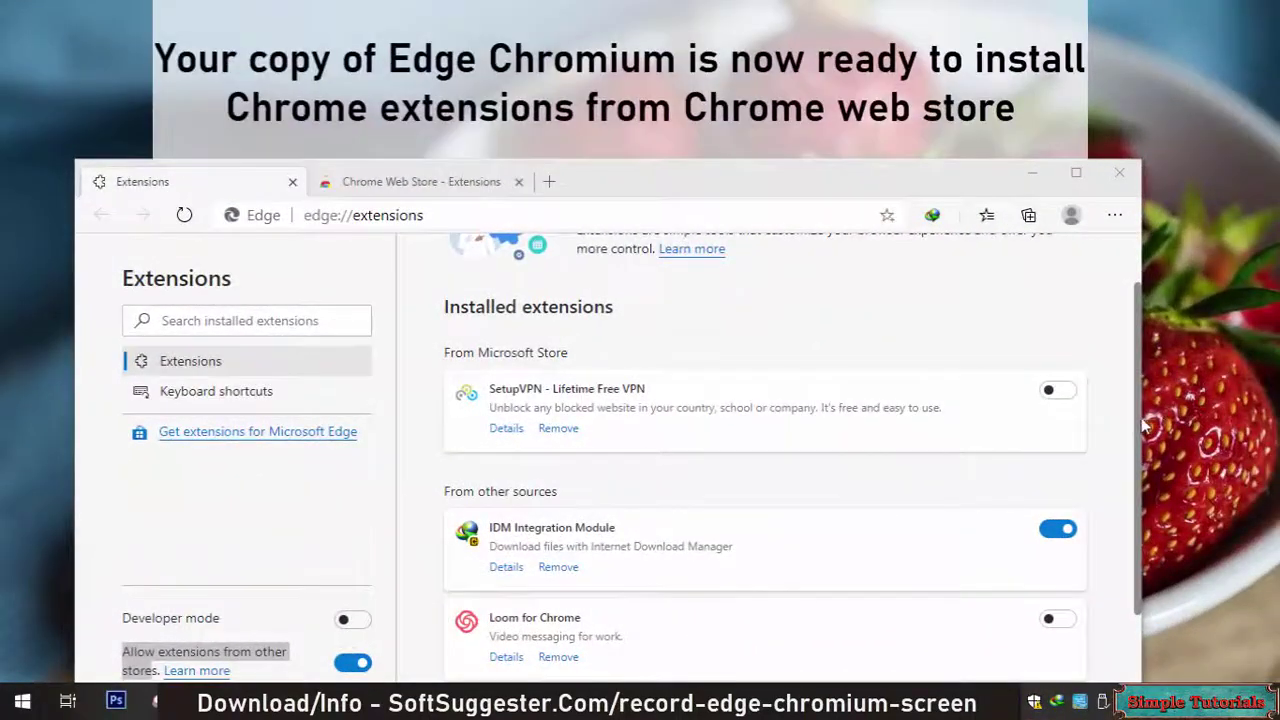
scroll(1138, 500, down, 3)
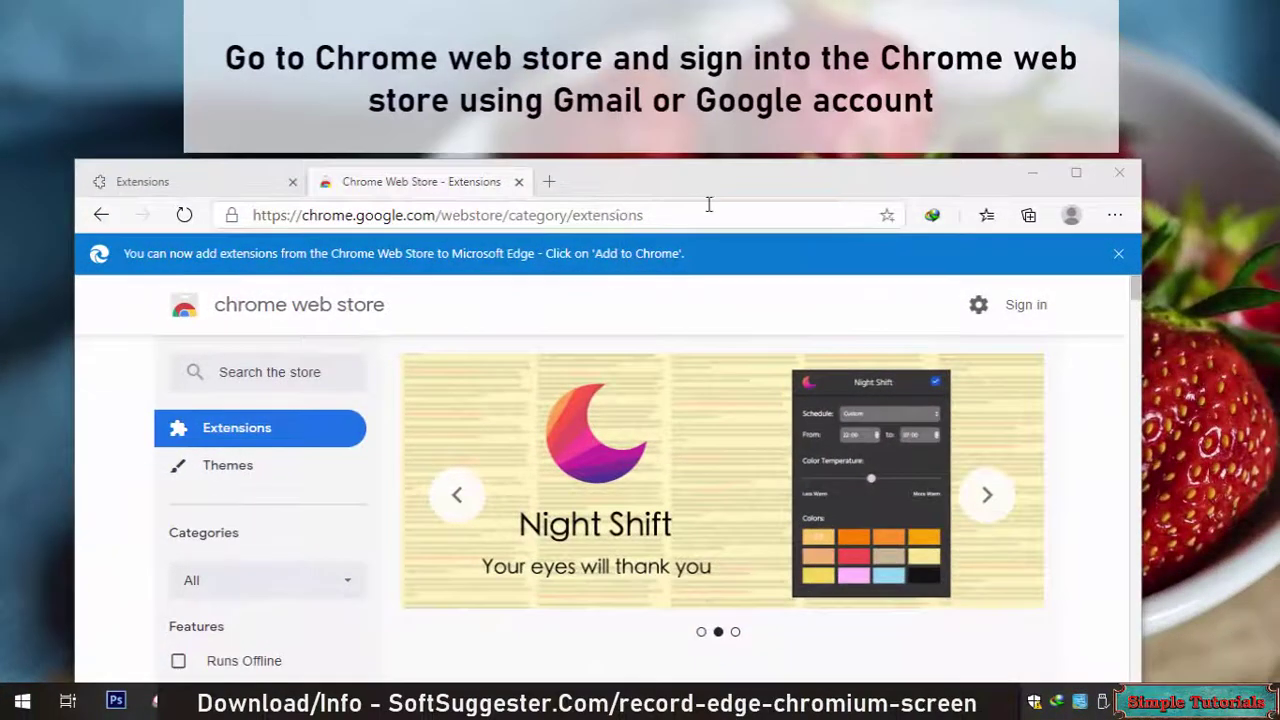
- Sign in to the Chrome Web Store with the Google account password
drag(646, 215, 252, 215)
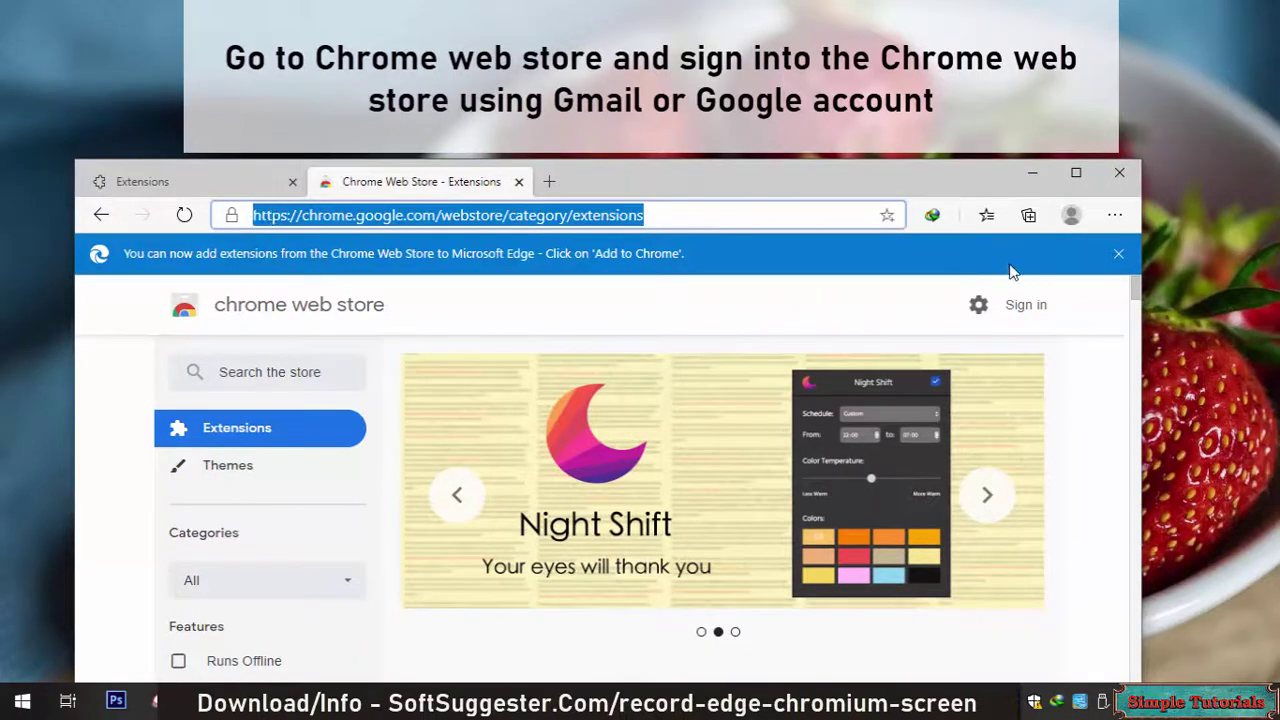
click(1012, 306)
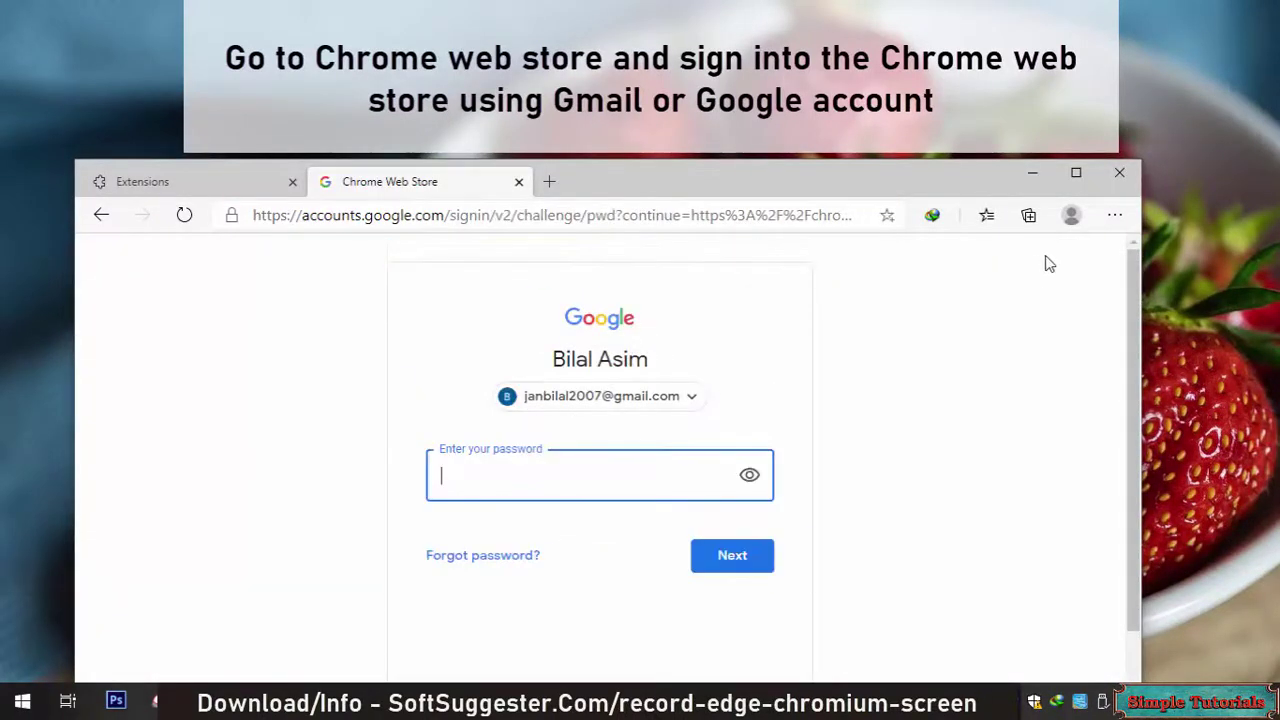
text(••••••)
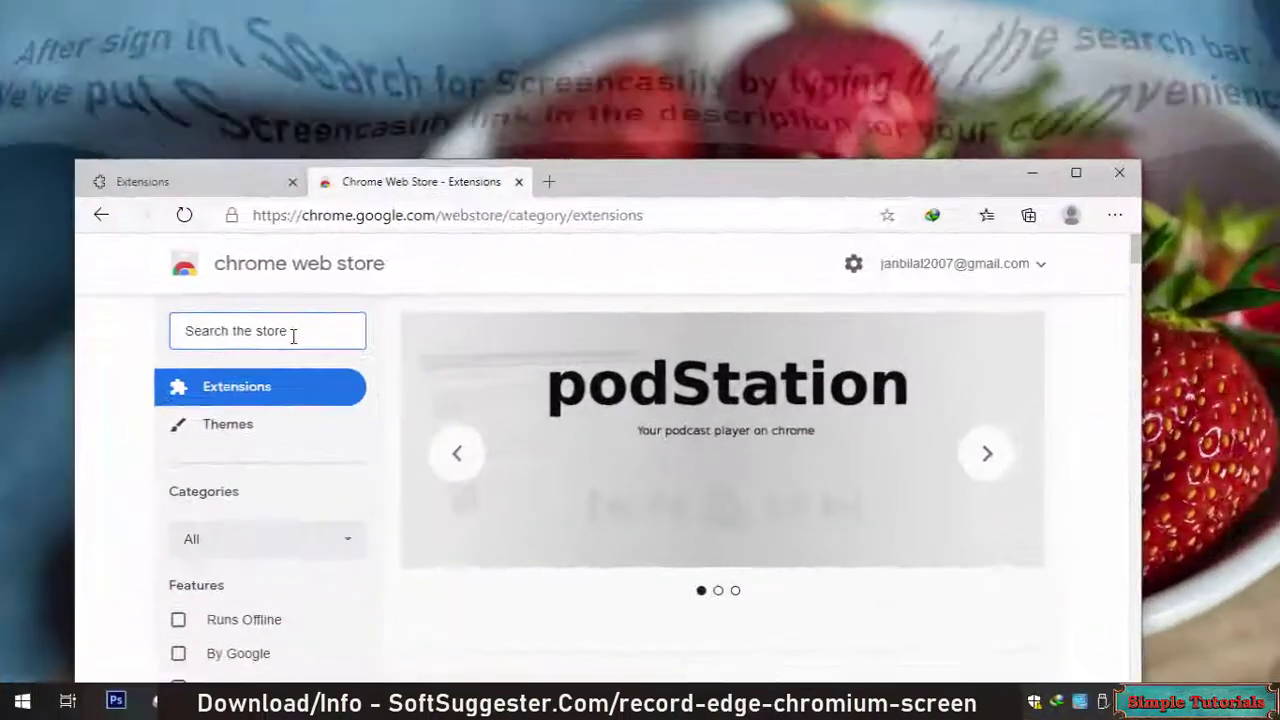
- Search the store for 'screencastify' and dismiss the add-extensions banner
text(s)
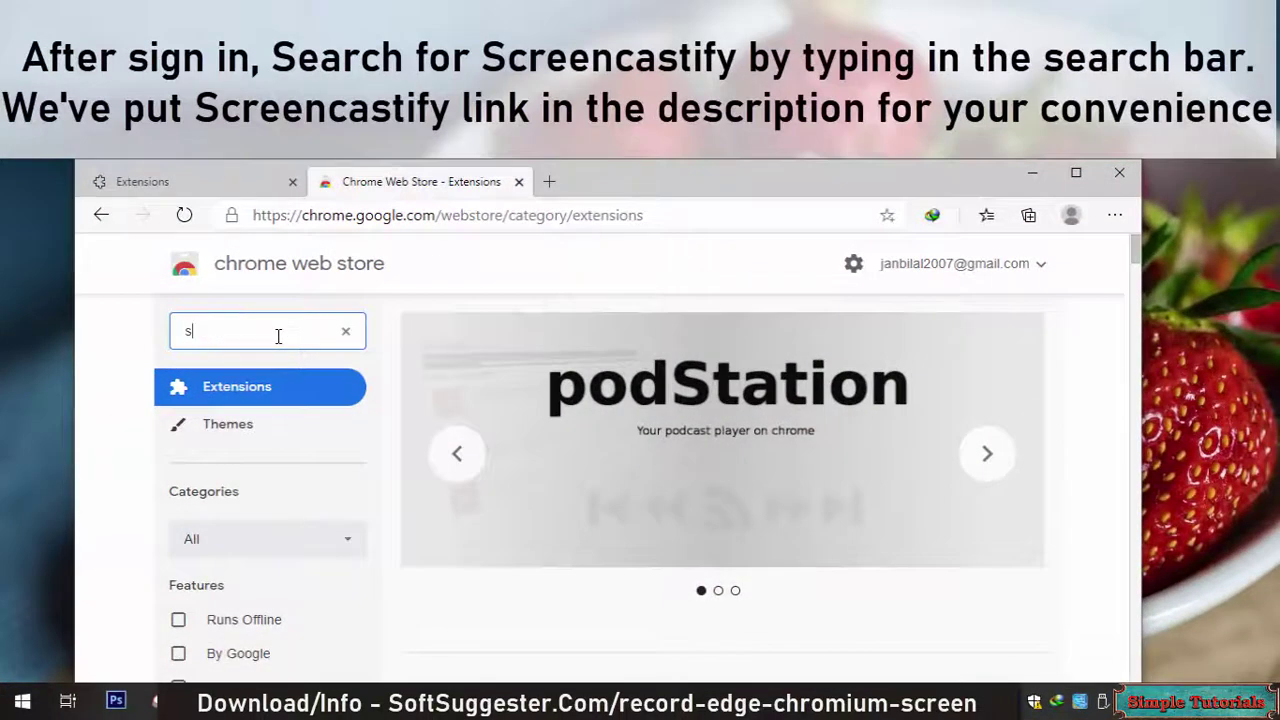
text(creencastify)
key(Return)
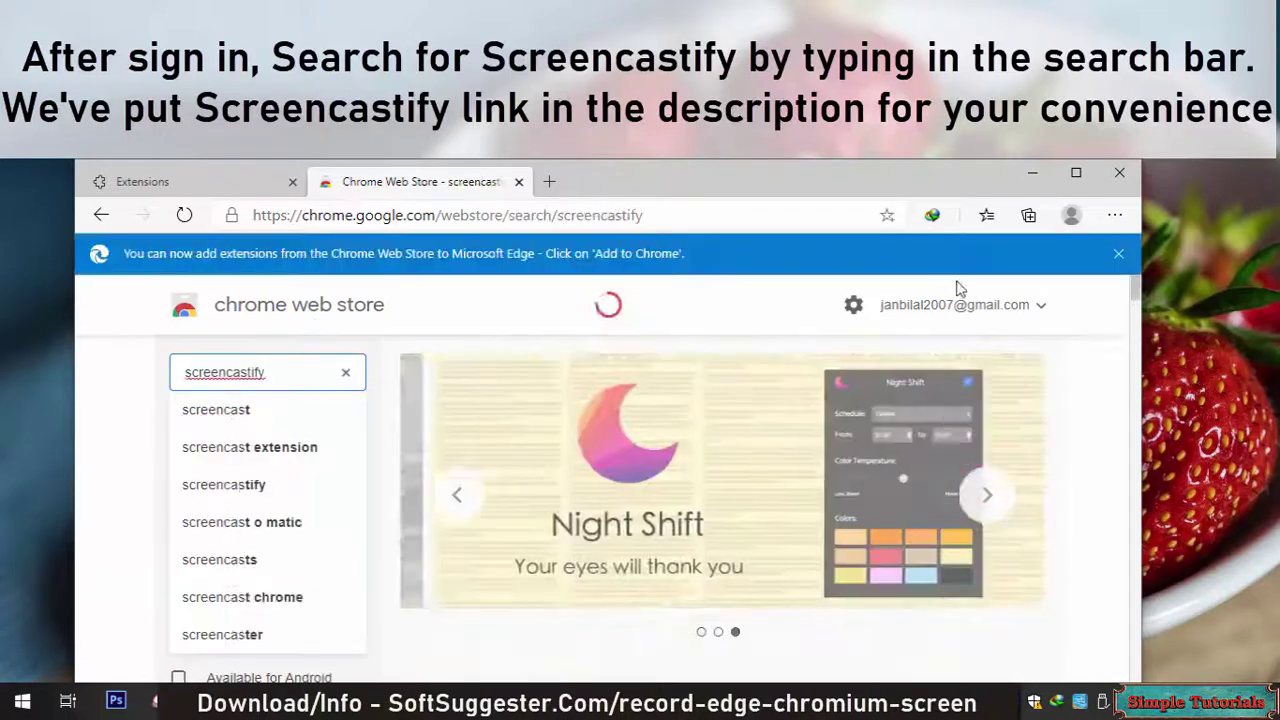
click(1118, 253)
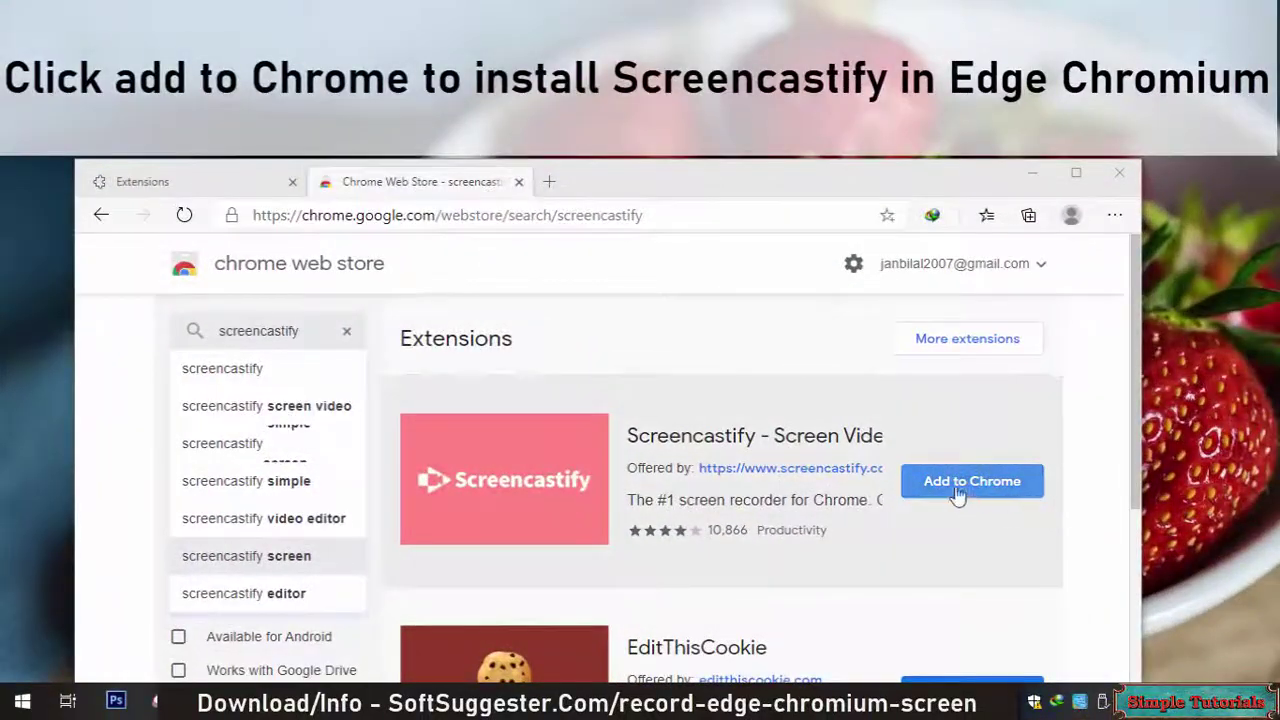
- Add the Screencastify extension to Edge and confirm Add extension
click(916, 488)
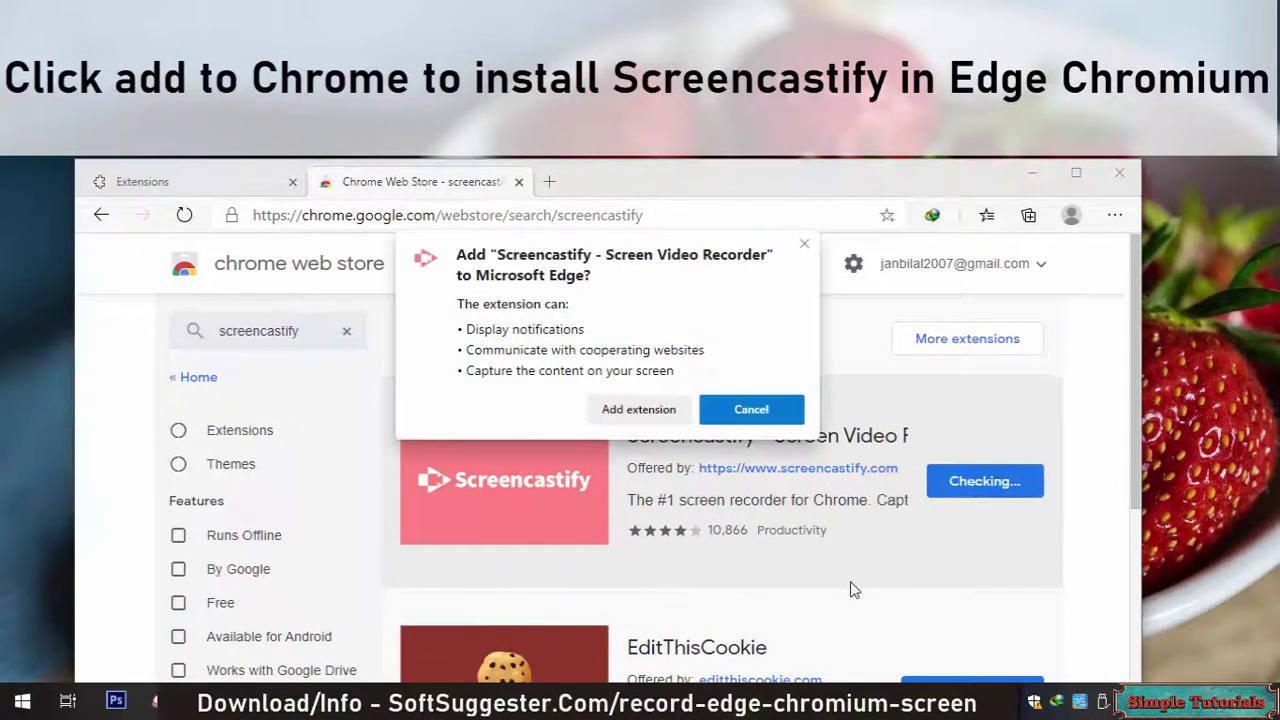
click(640, 410)
drag(786, 186, 792, 160)
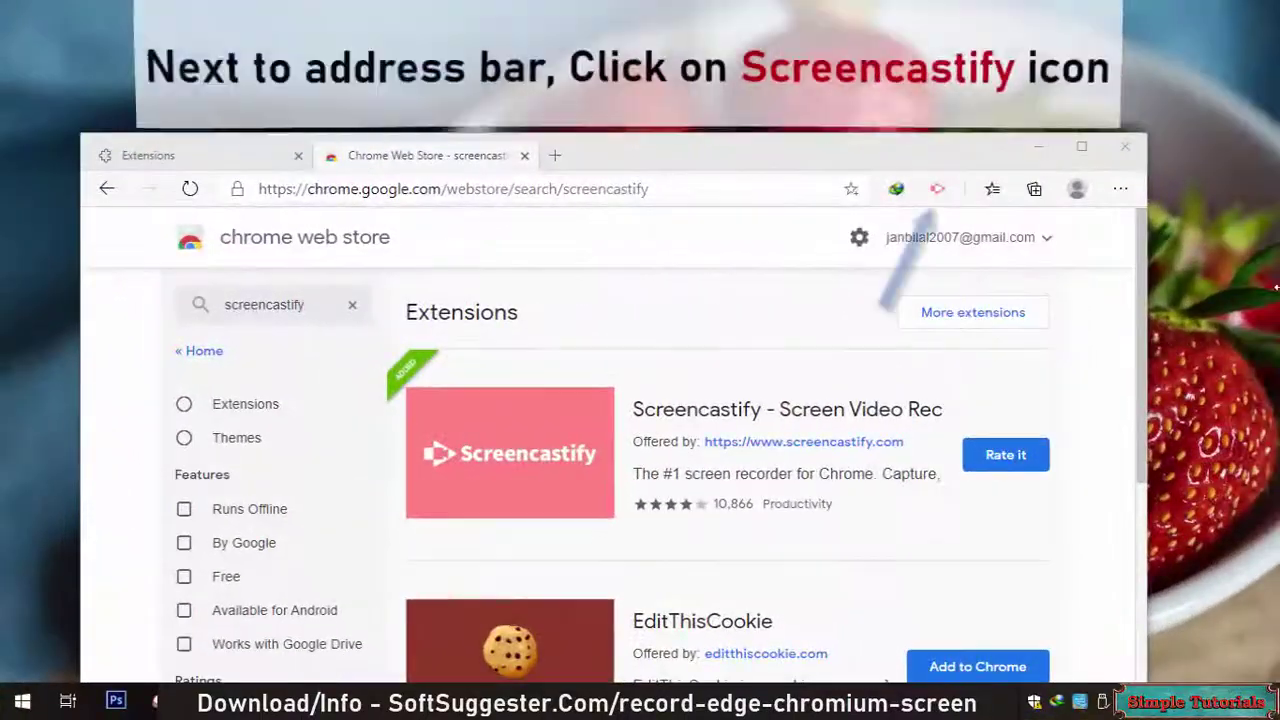
- Launch Screencastify, close the New tab, keep Google Drive auto-save on, and choose Sign in with Google
click(938, 190)
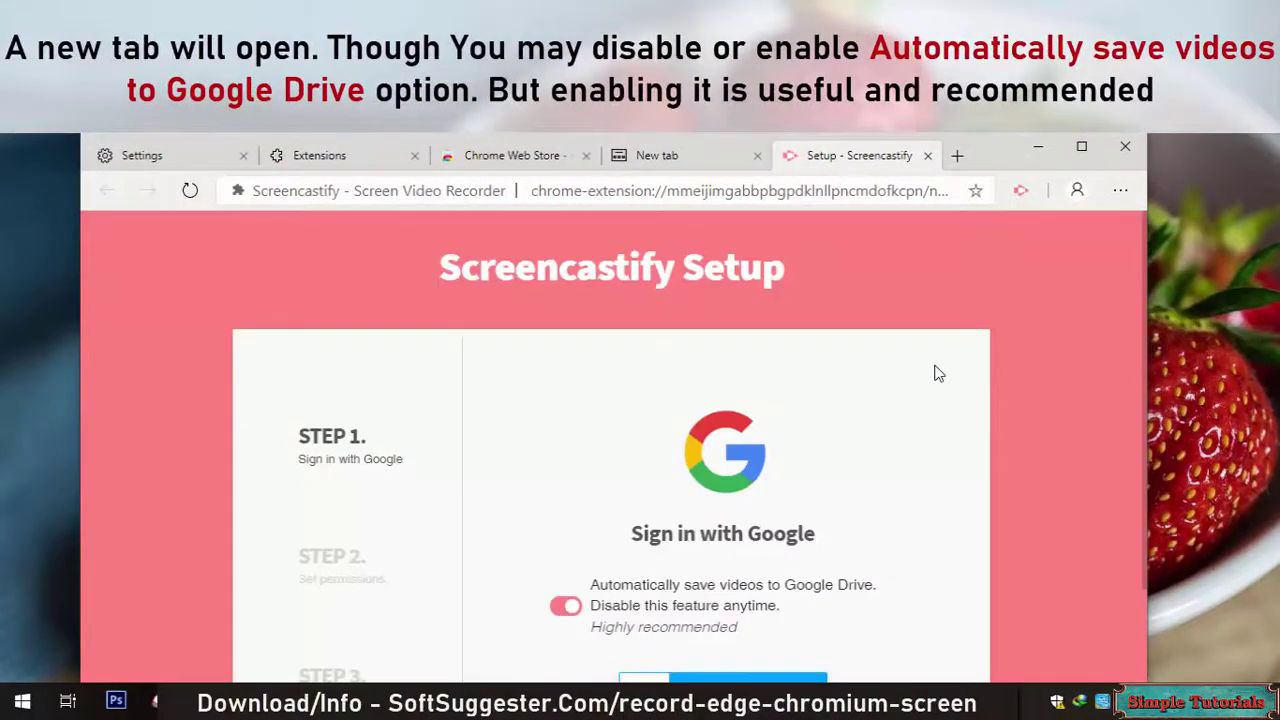
click(757, 155)
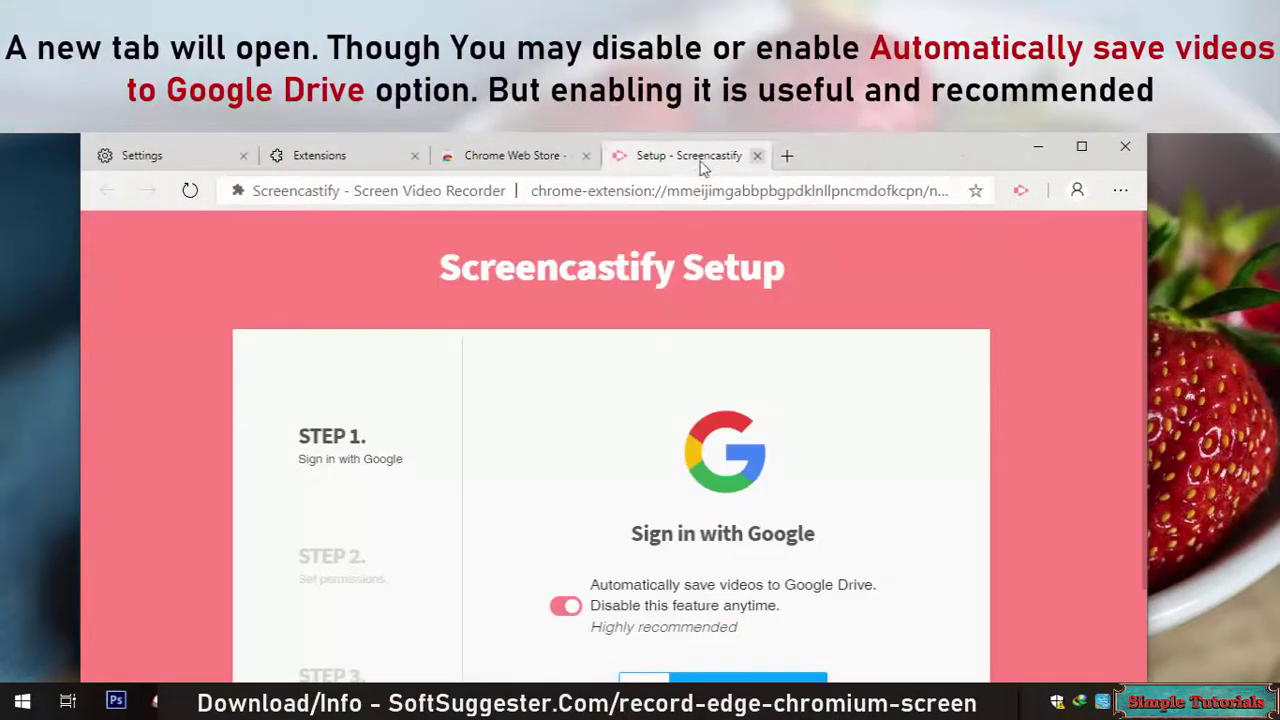
scroll(818, 328, down, 2)
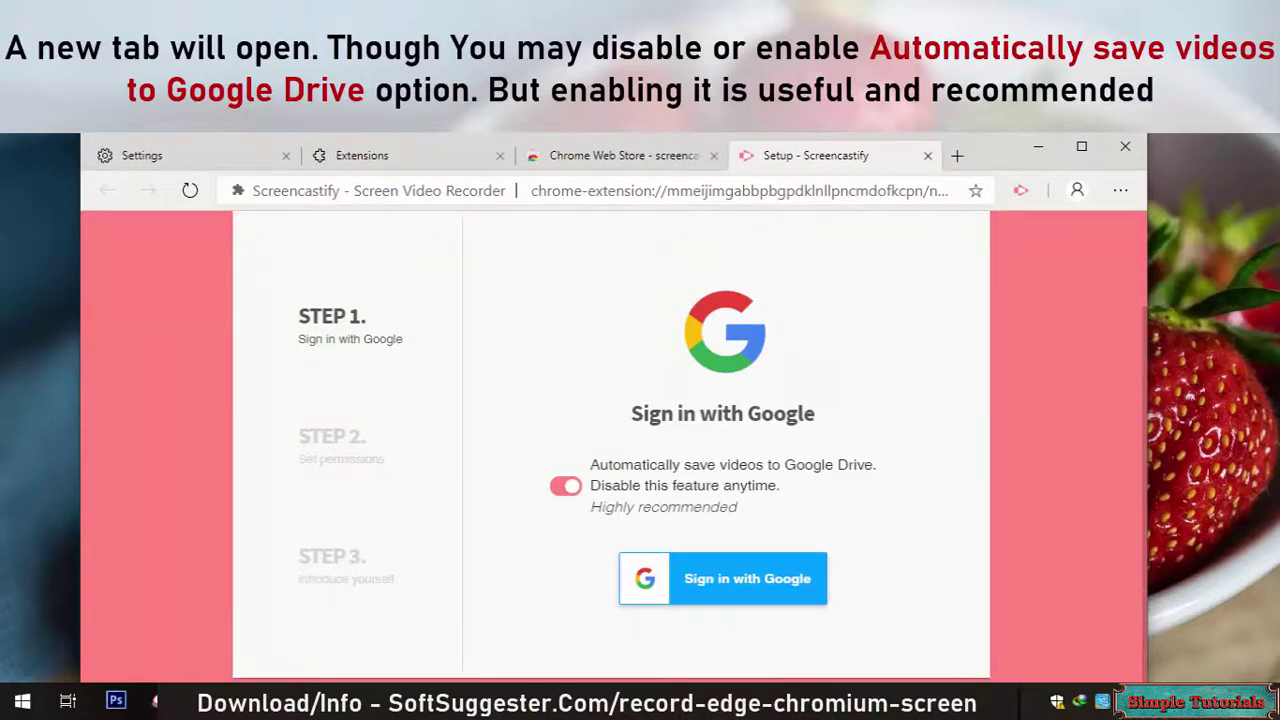
click(565, 486)
click(563, 487)
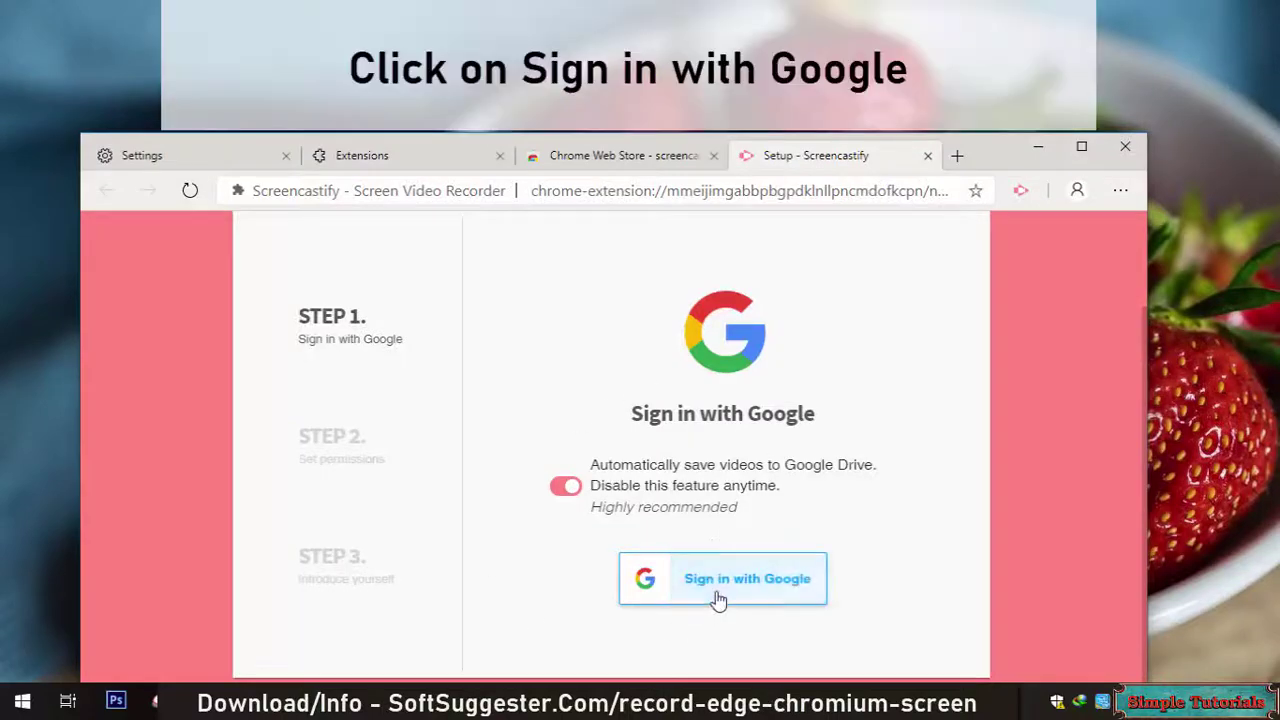
click(651, 586)
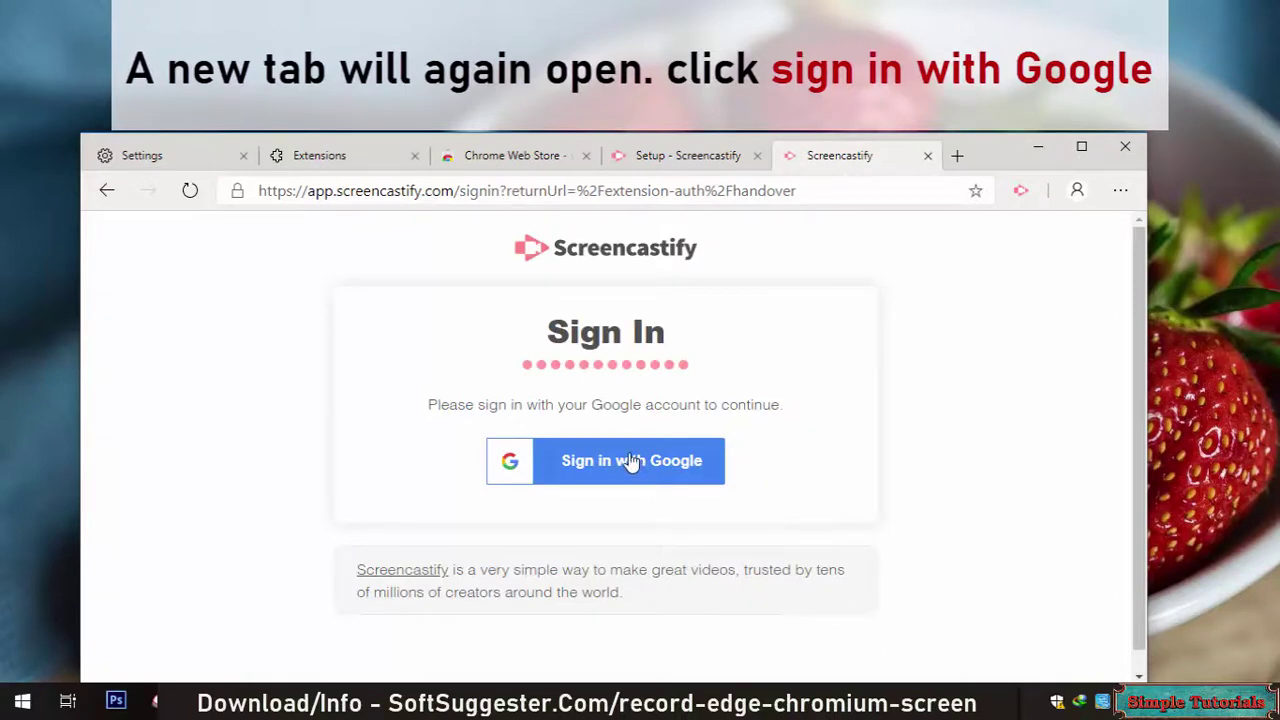
- Pick the Google account in the sign-in popup and allow Screencastify access to Google Drive
click(597, 469)
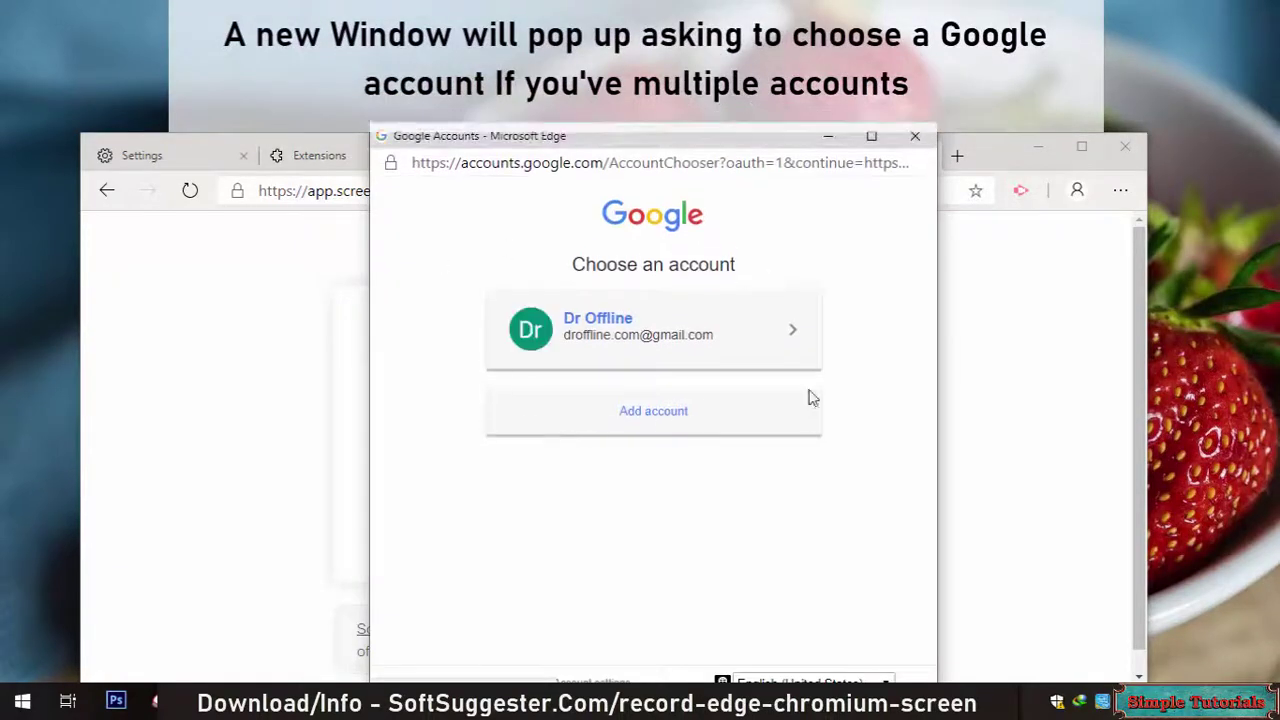
click(545, 338)
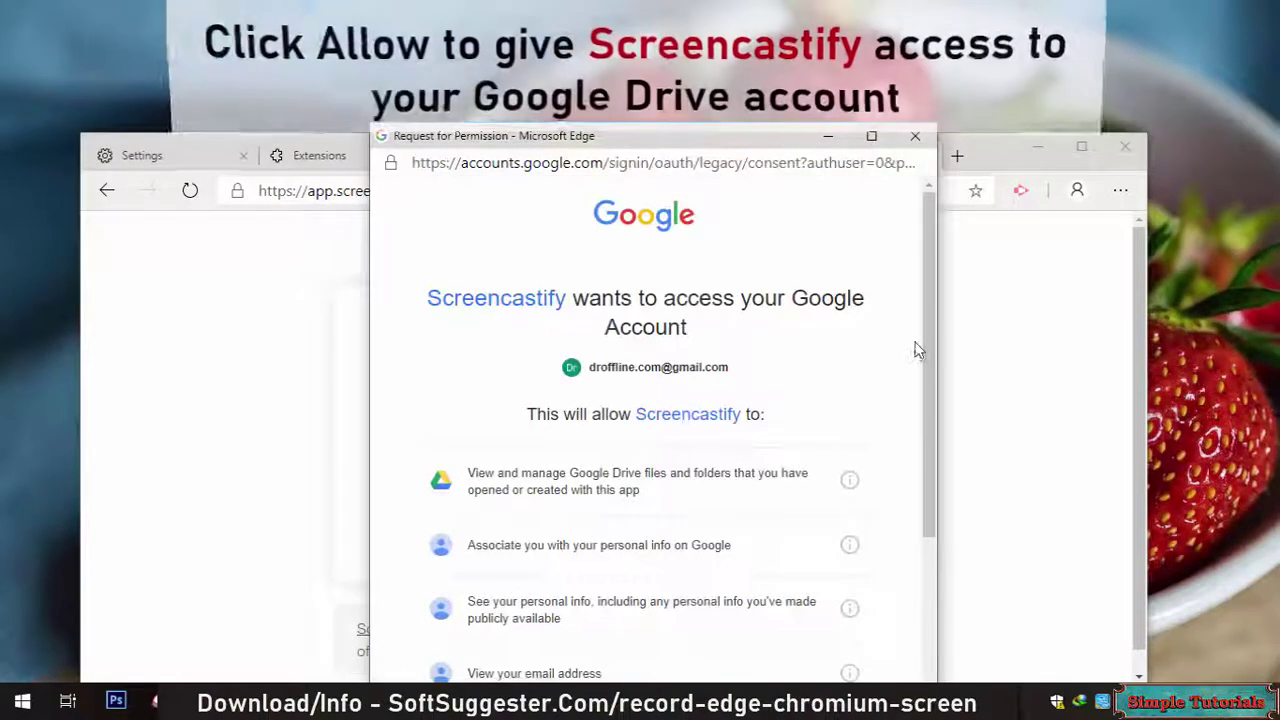
scroll(693, 510, down, 1)
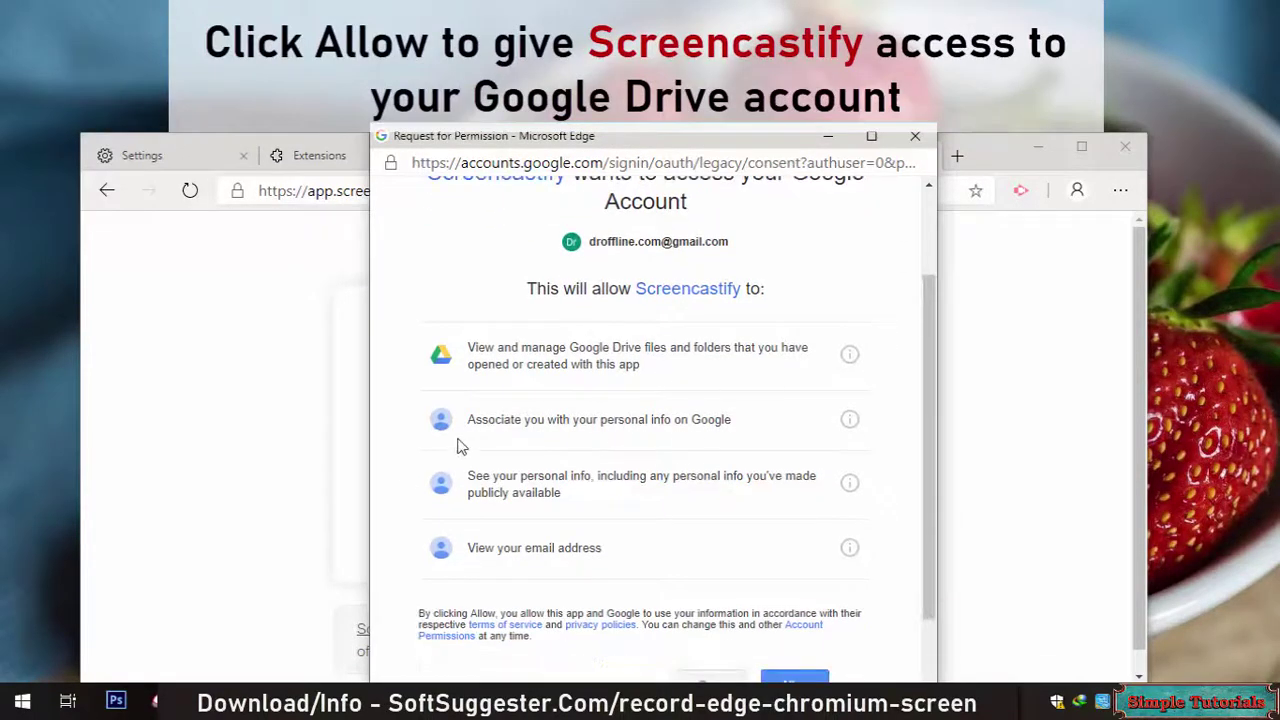
drag(470, 420, 708, 432)
scroll(735, 490, down, 1)
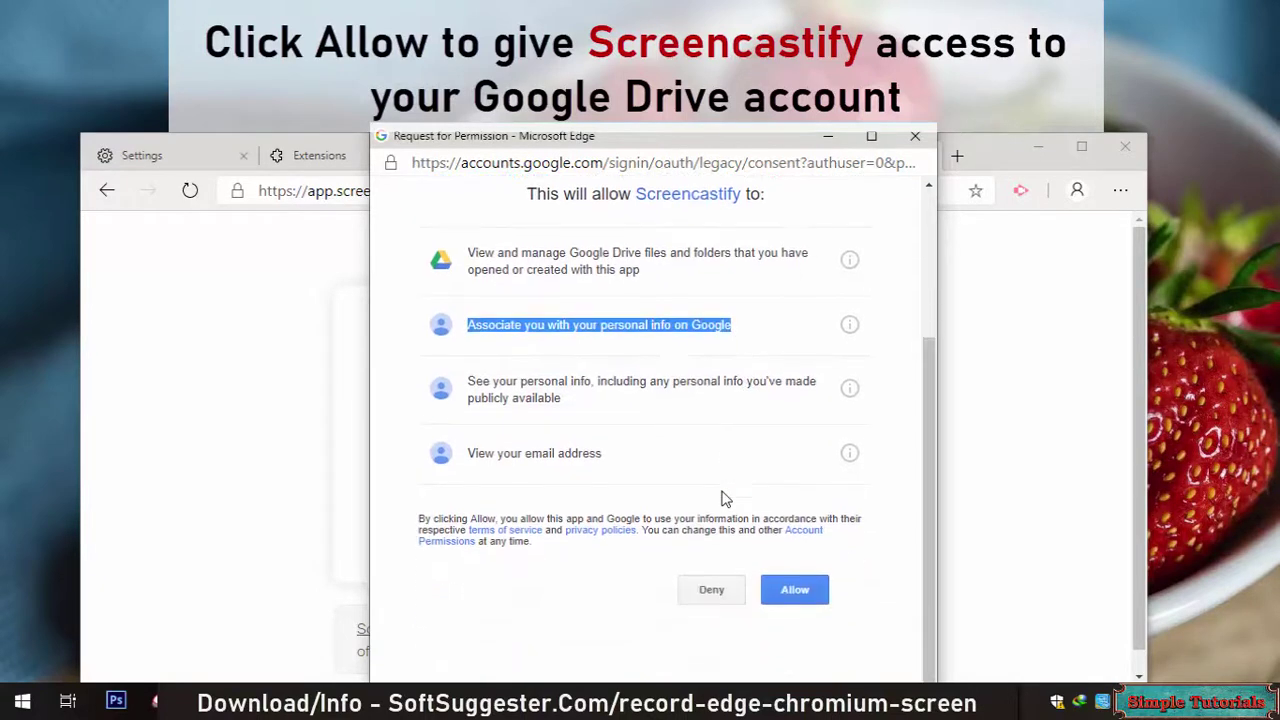
click(809, 605)
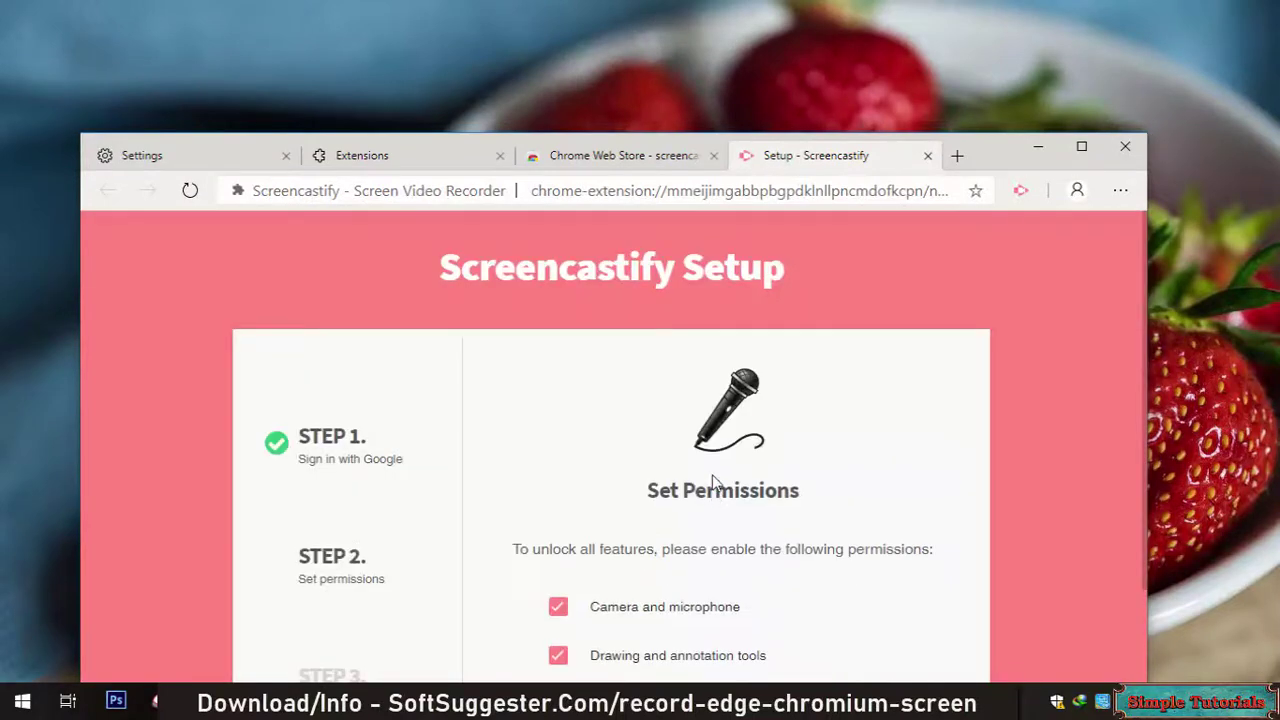
- Grant camera, microphone and annotation permissions, allowing both the extension and mic/camera prompts
scroll(713, 483, down, 1)
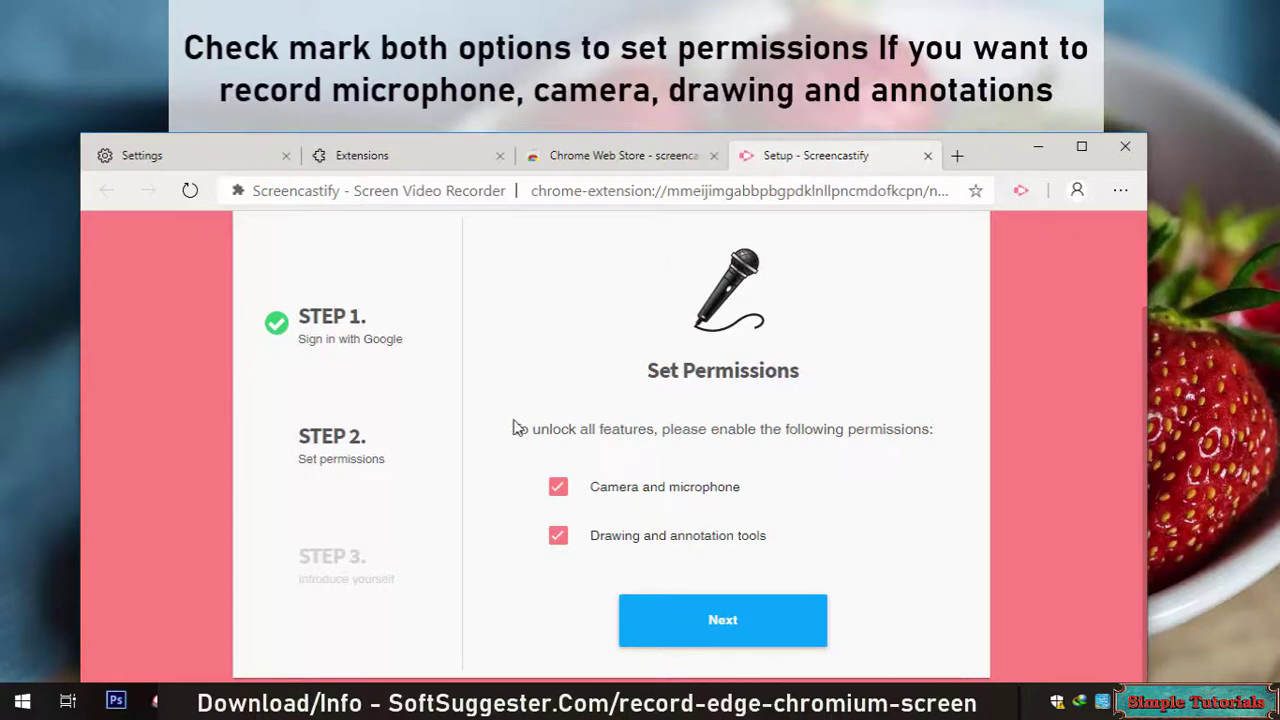
click(678, 622)
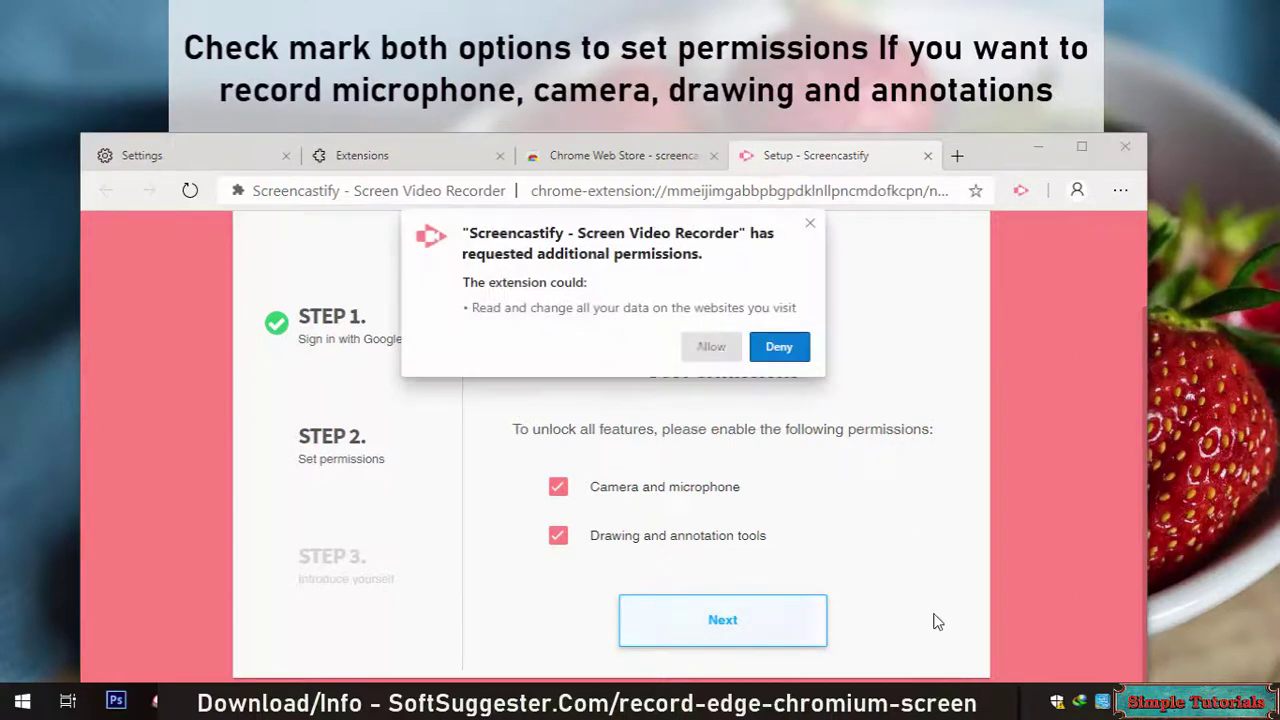
click(733, 354)
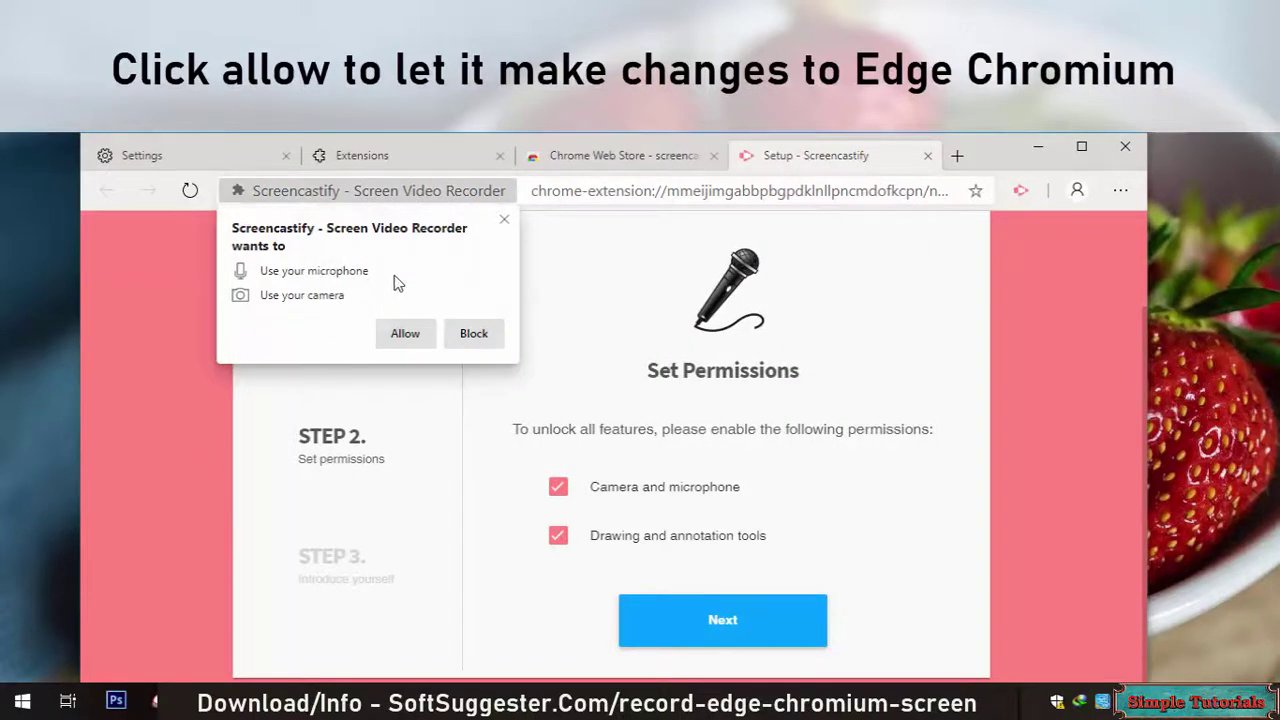
click(392, 336)
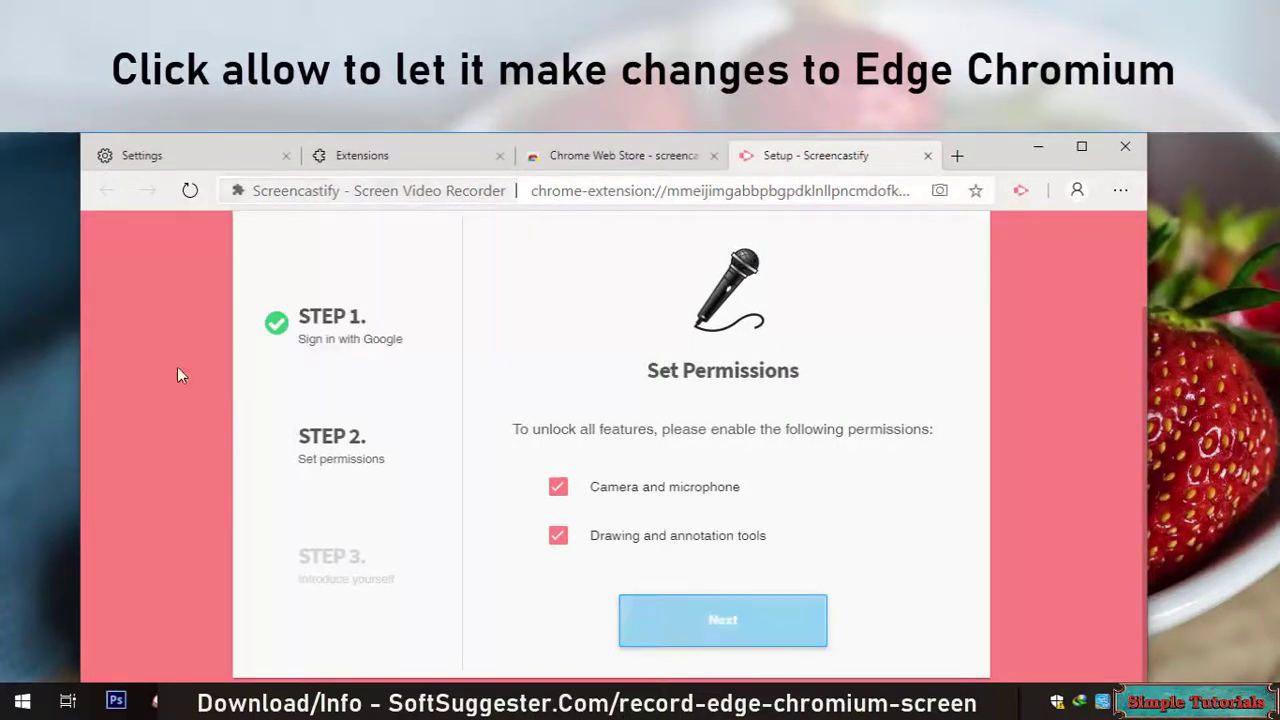
- Introduce yourself as an Educator at College/University level to reach the Hooray page
click(653, 604)
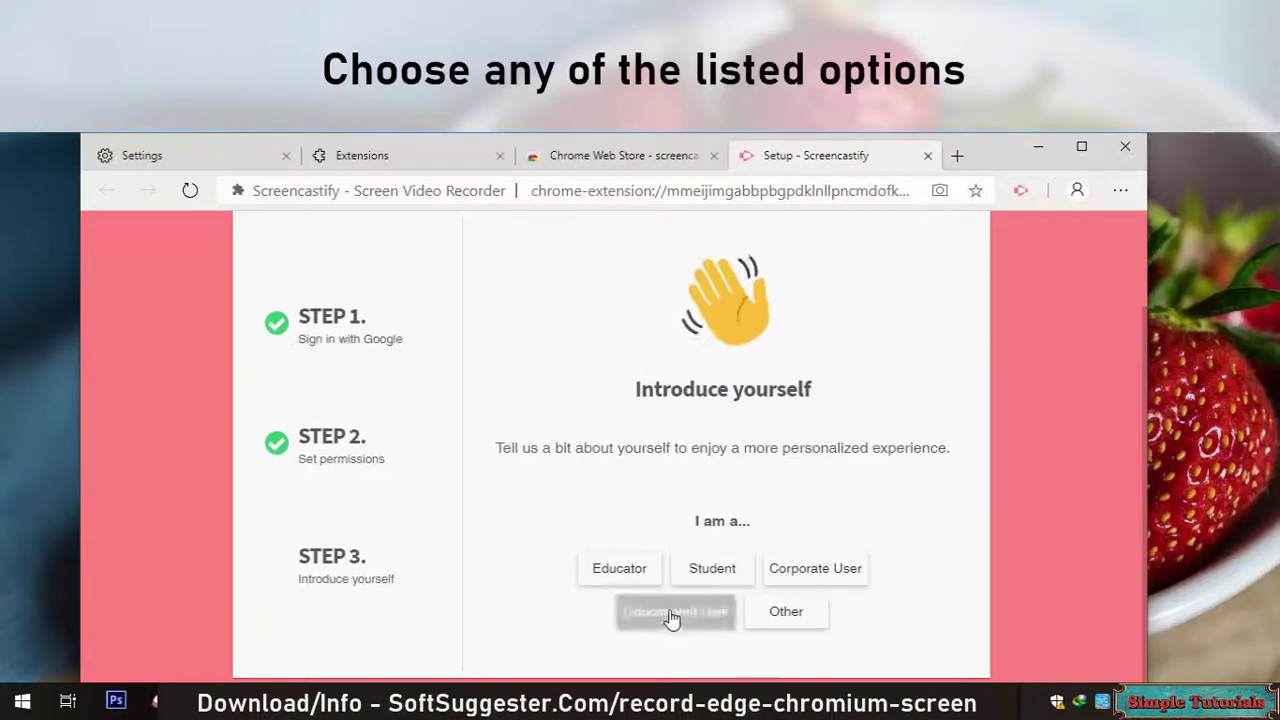
click(632, 570)
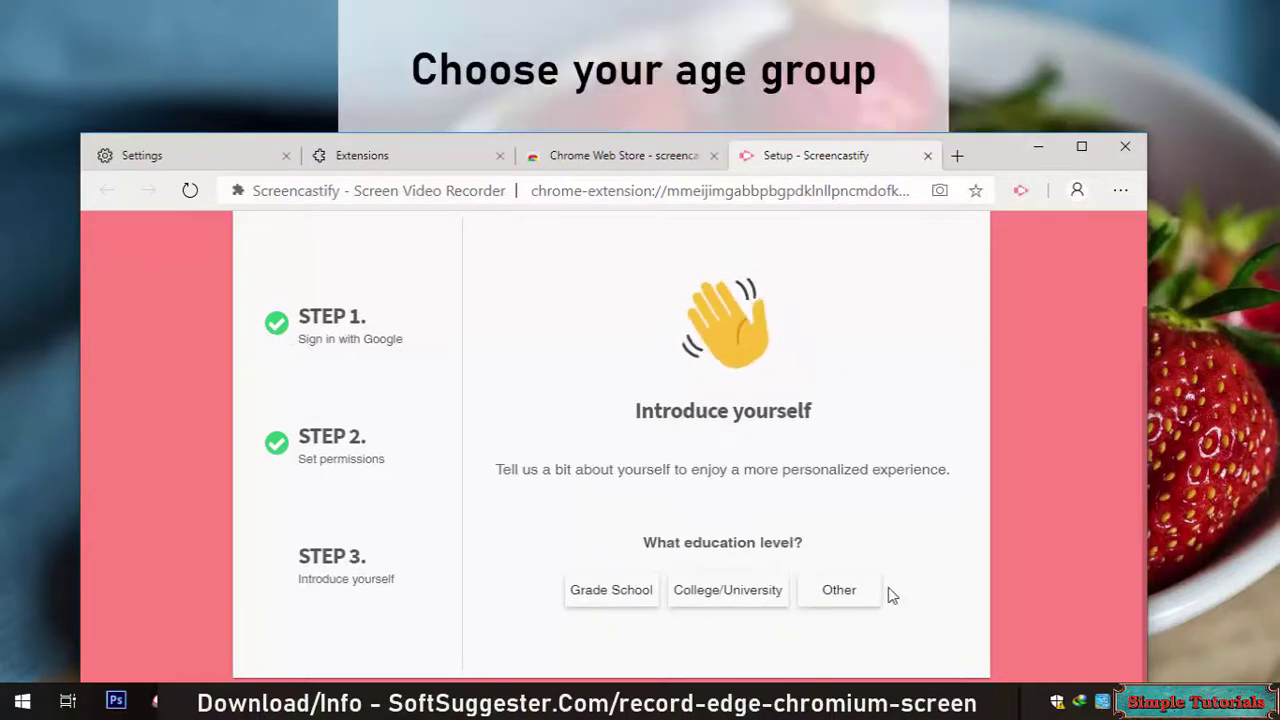
click(720, 600)
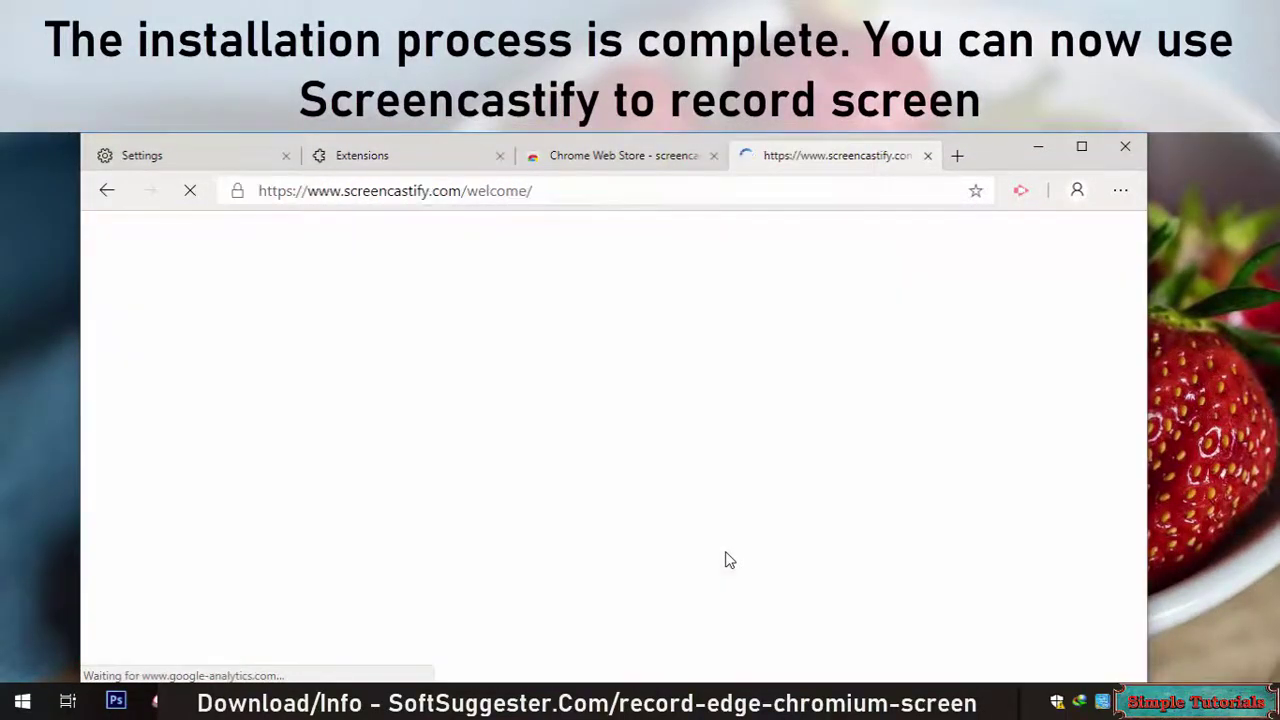
scroll(716, 528, down, 4)
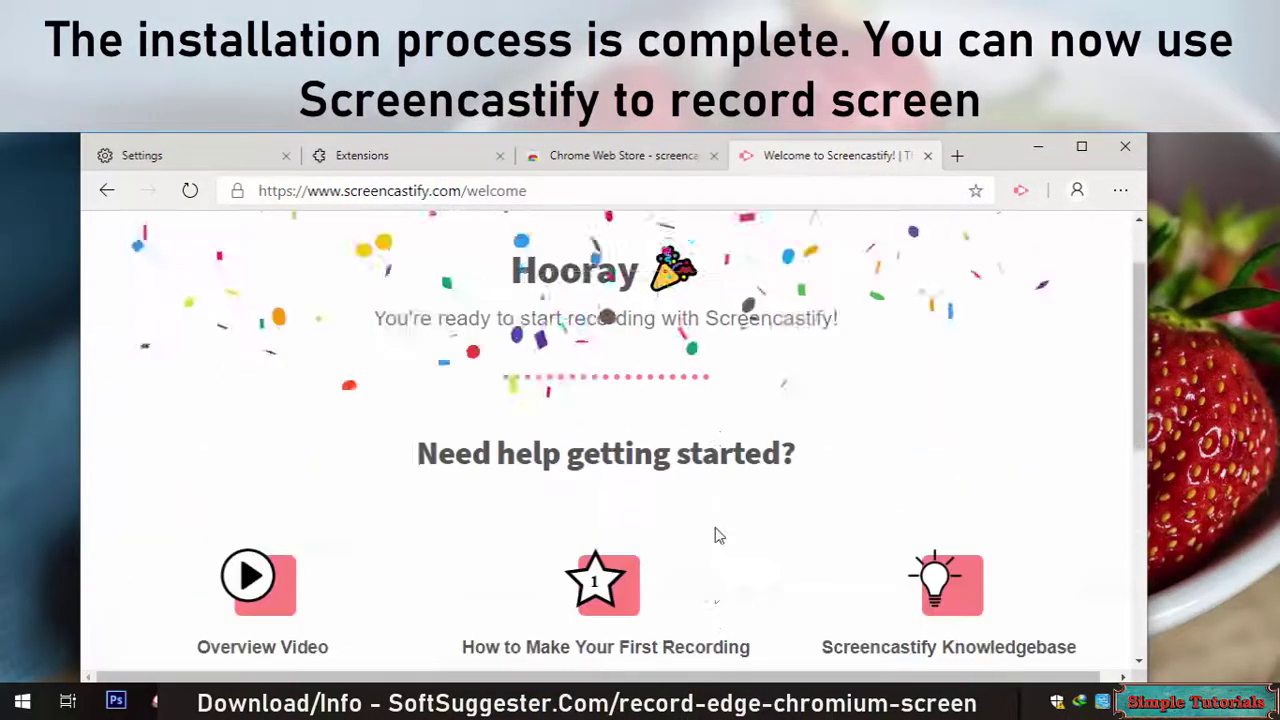
scroll(716, 528, up, 4)
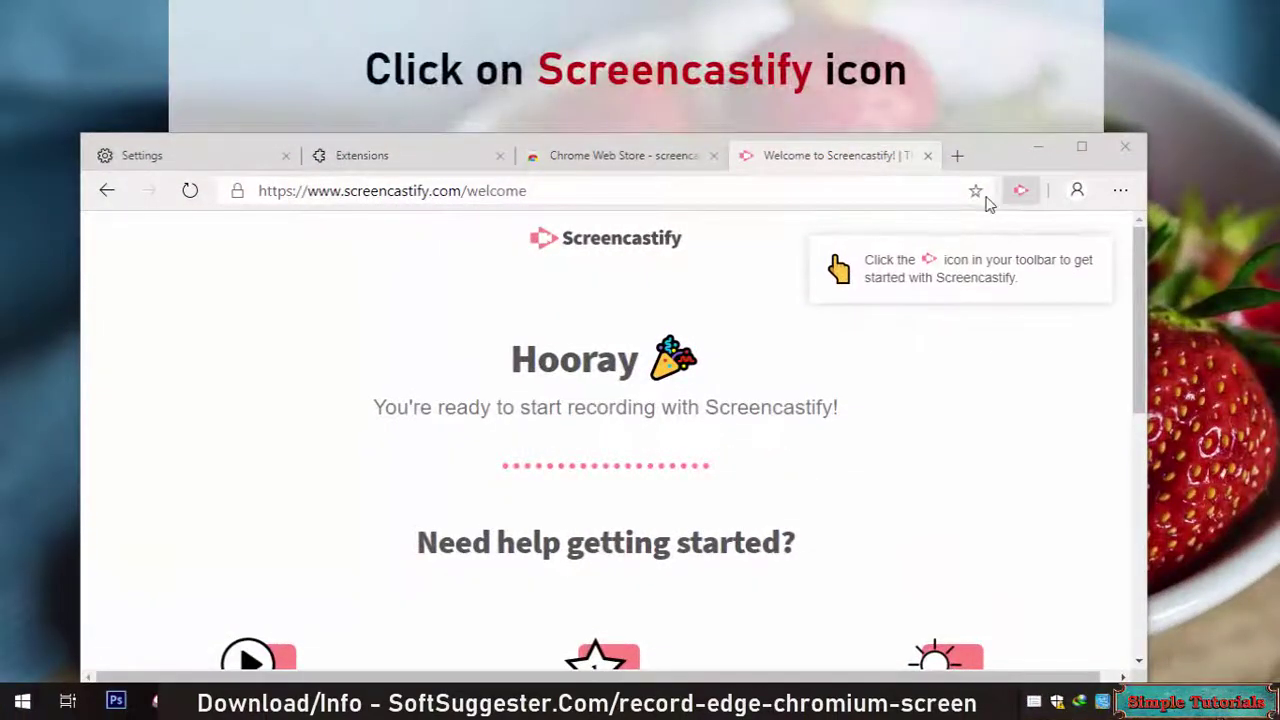
- Try Webcam Only and Browser Tab modes, then start recording in Desktop mode
click(1026, 194)
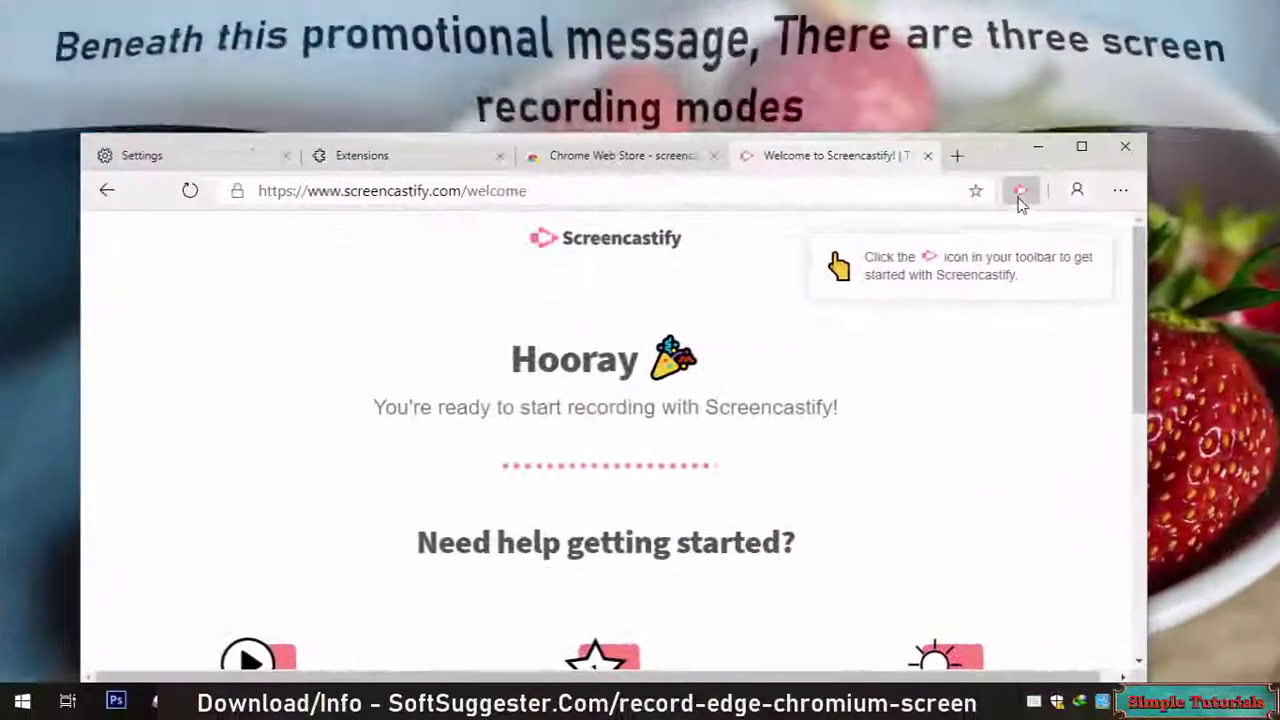
click(1020, 190)
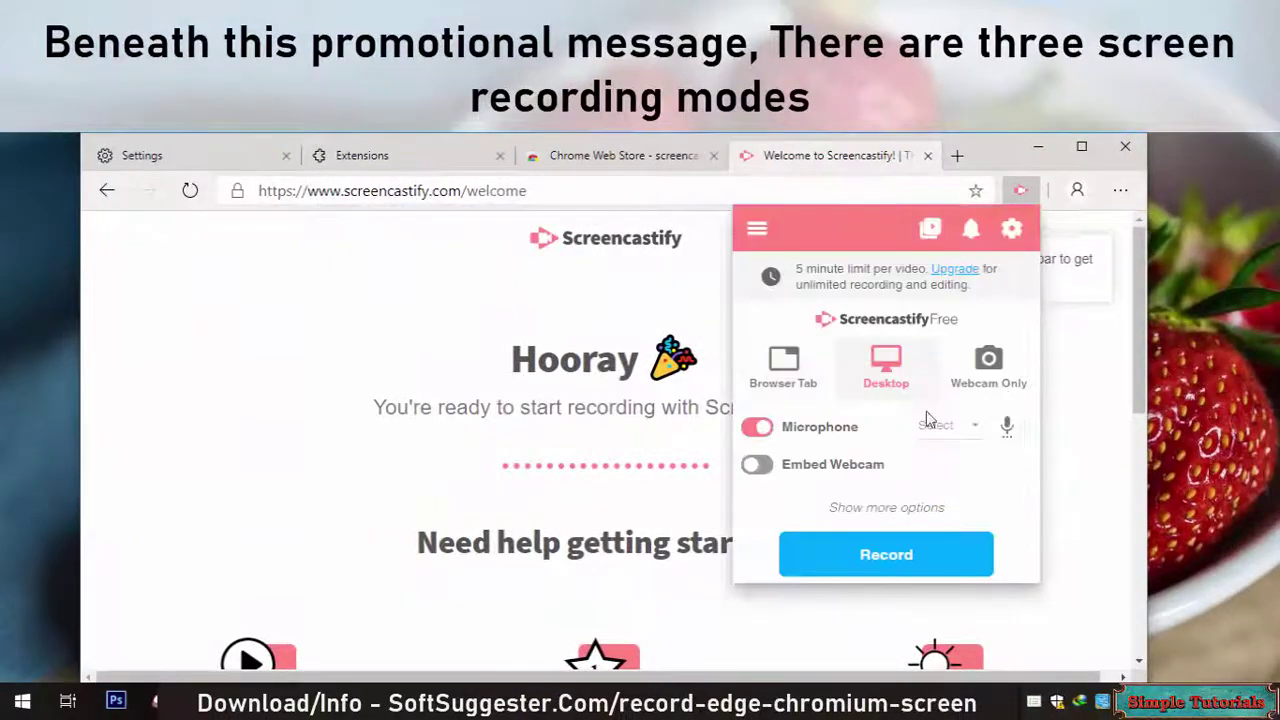
click(986, 372)
click(797, 389)
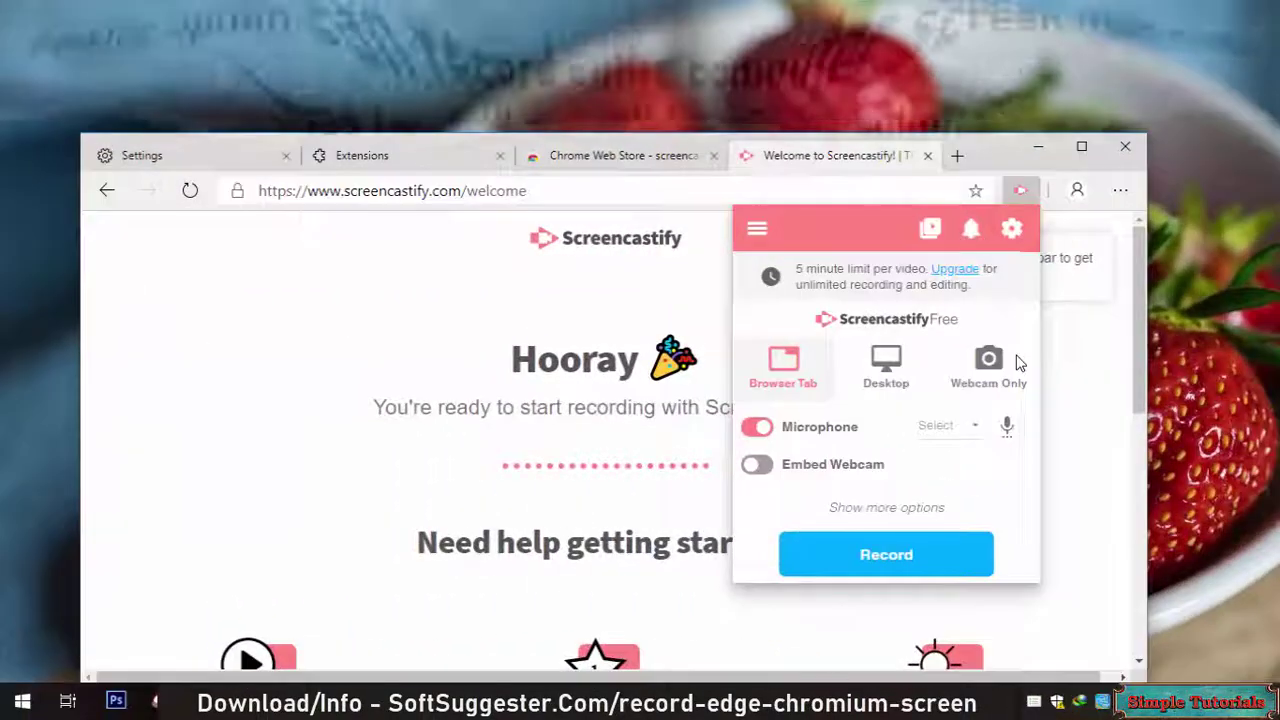
click(886, 378)
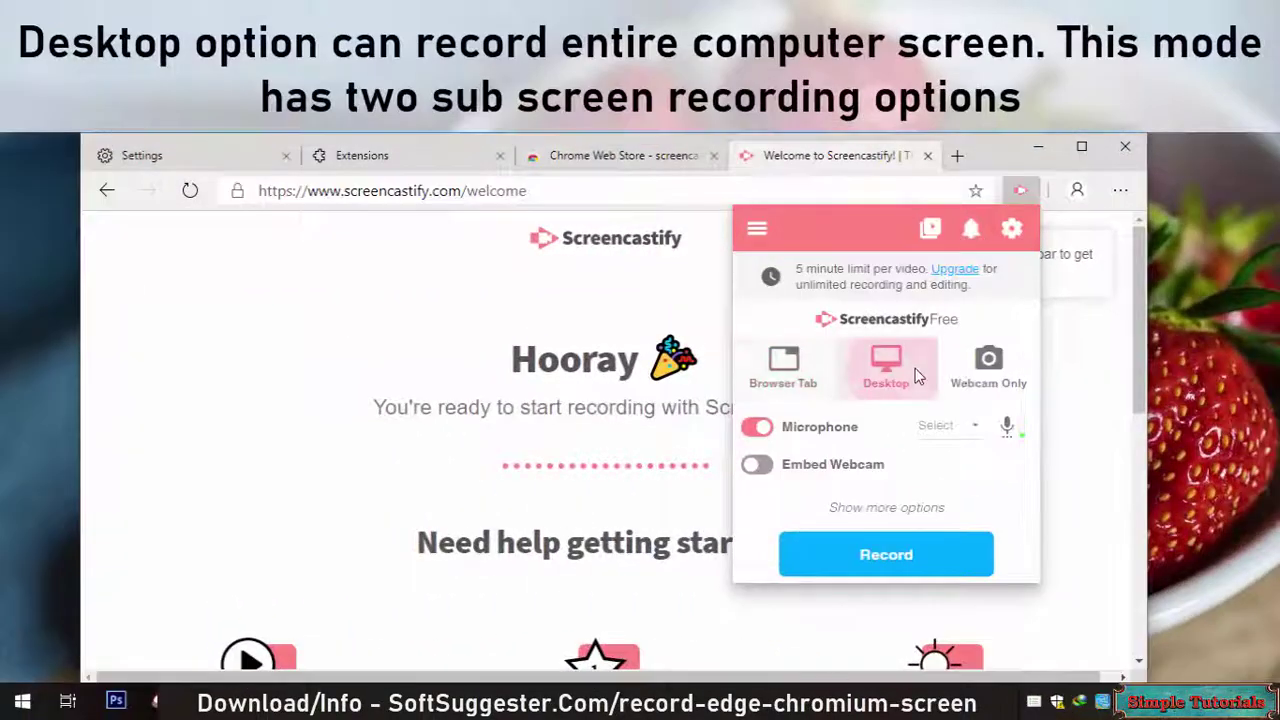
click(849, 553)
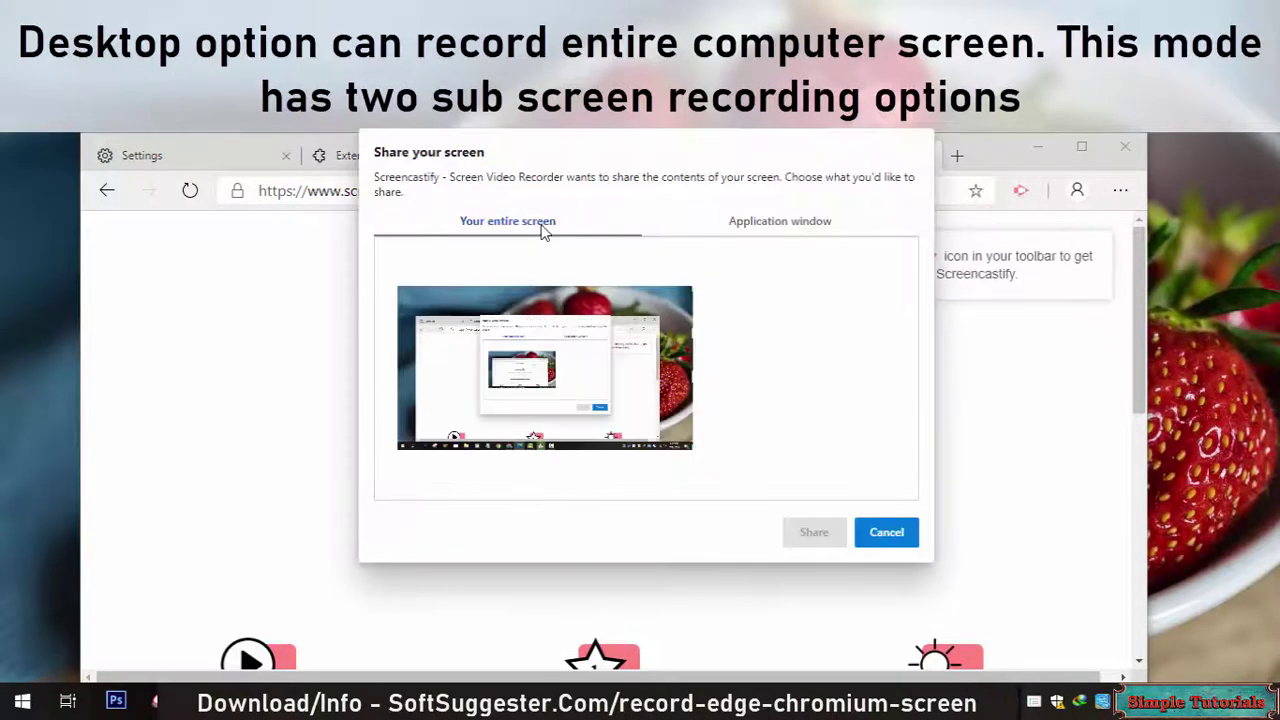
- Compare the entire-screen and Application window tabs, then select the Welcome to Screencastify window
click(744, 224)
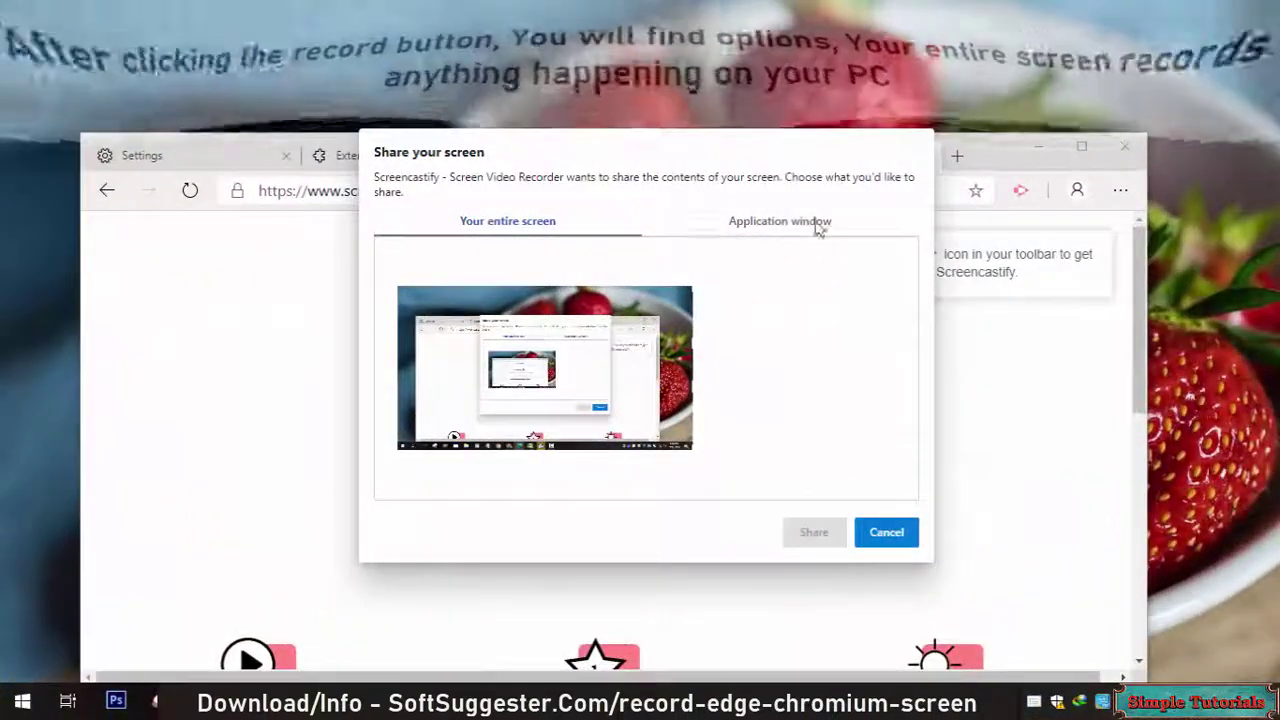
click(815, 226)
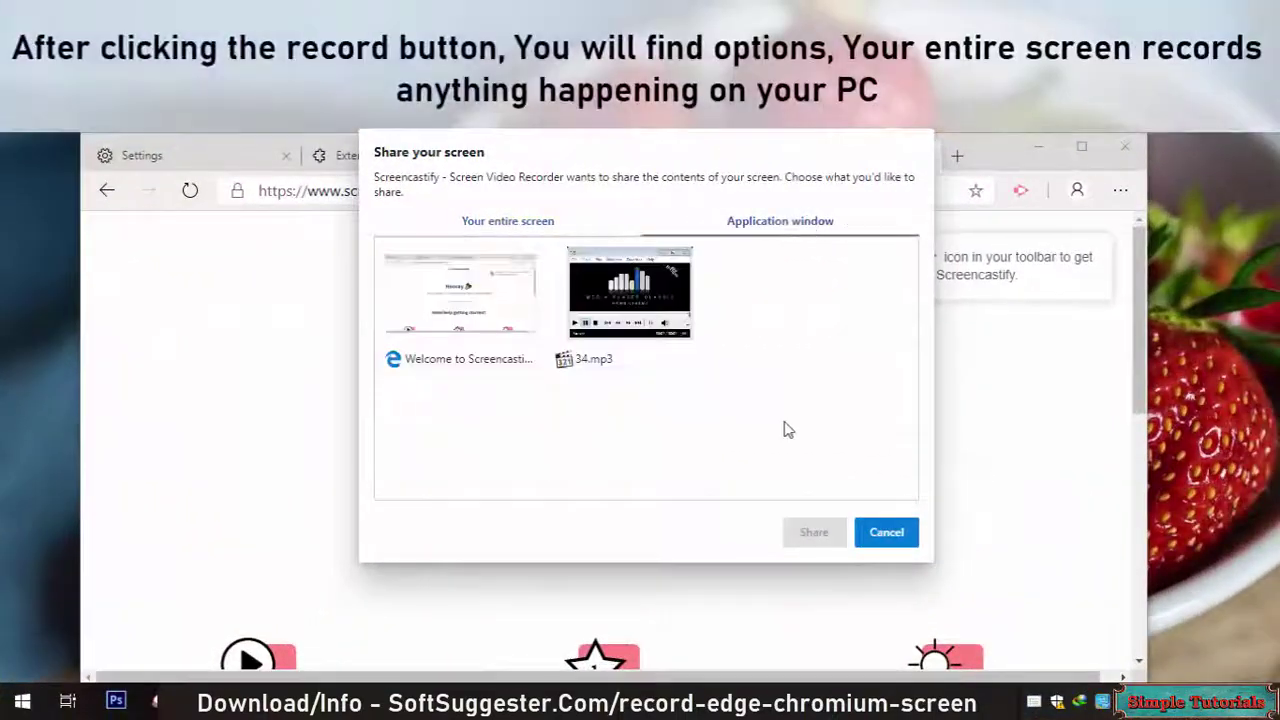
click(495, 225)
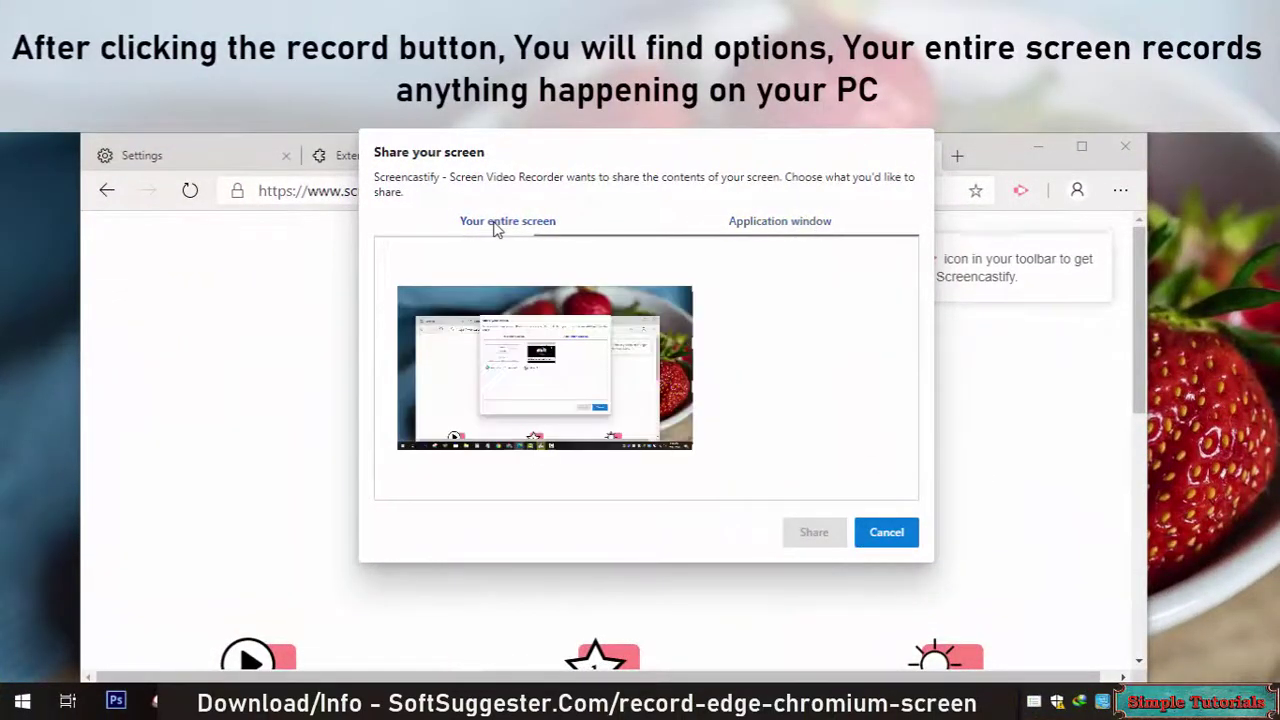
click(779, 236)
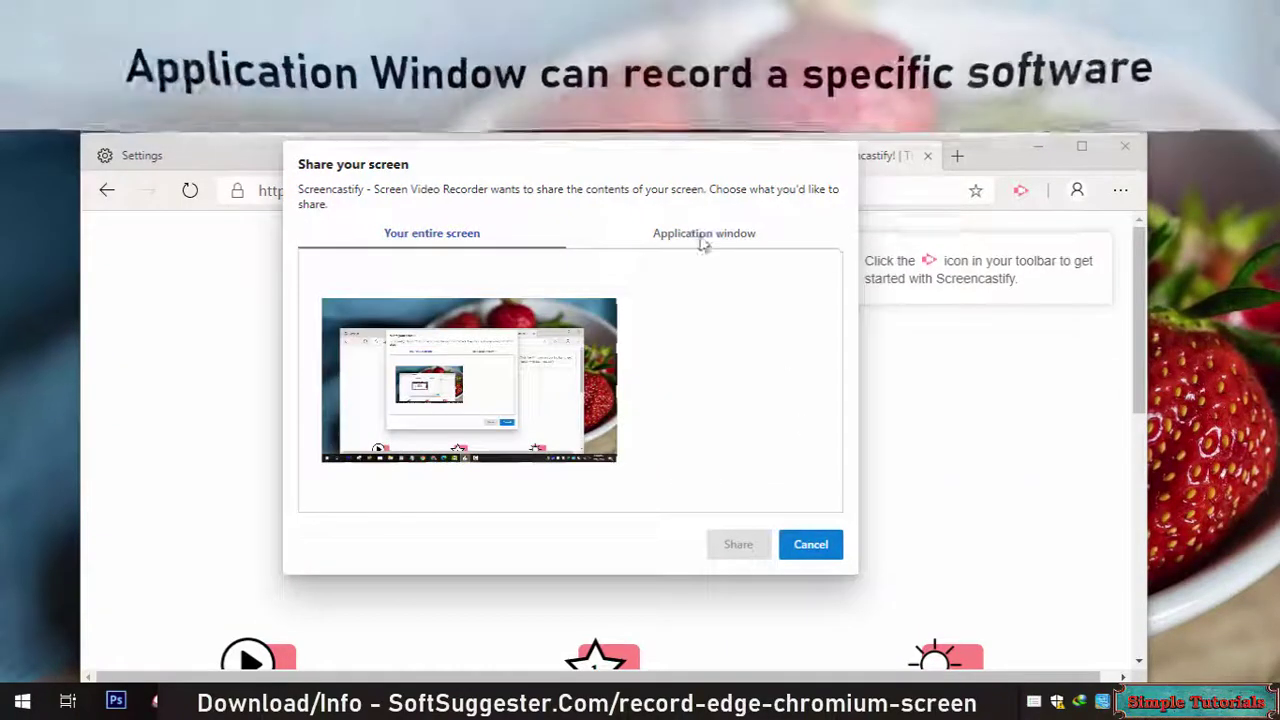
click(704, 236)
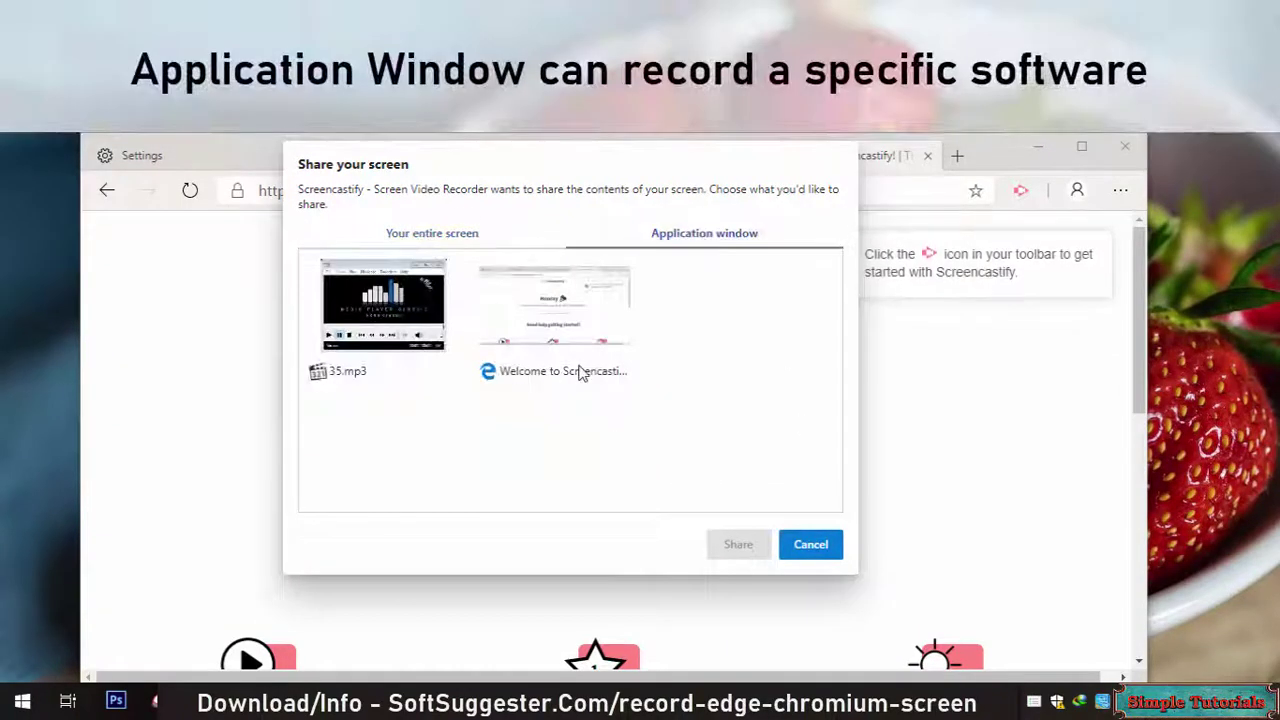
click(500, 366)
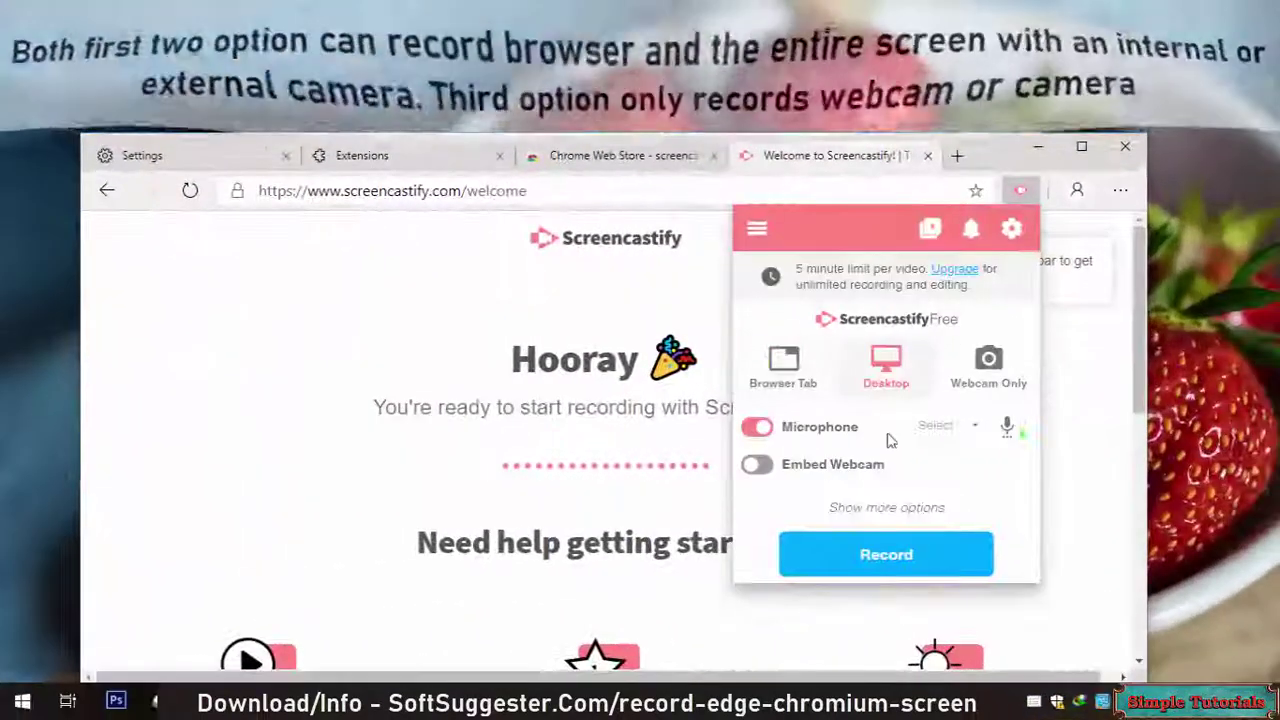
- Cycle through Browser Tab and Desktop modes, then settle on Webcam Only
click(819, 351)
click(880, 366)
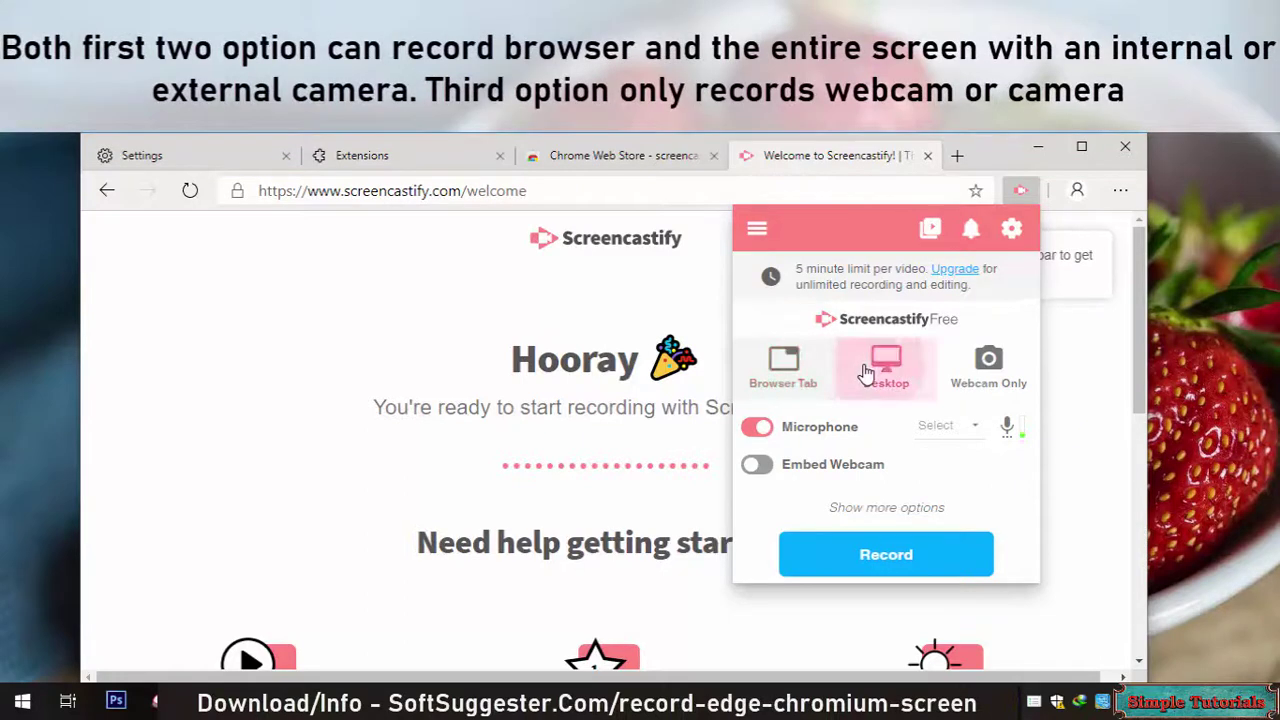
click(813, 360)
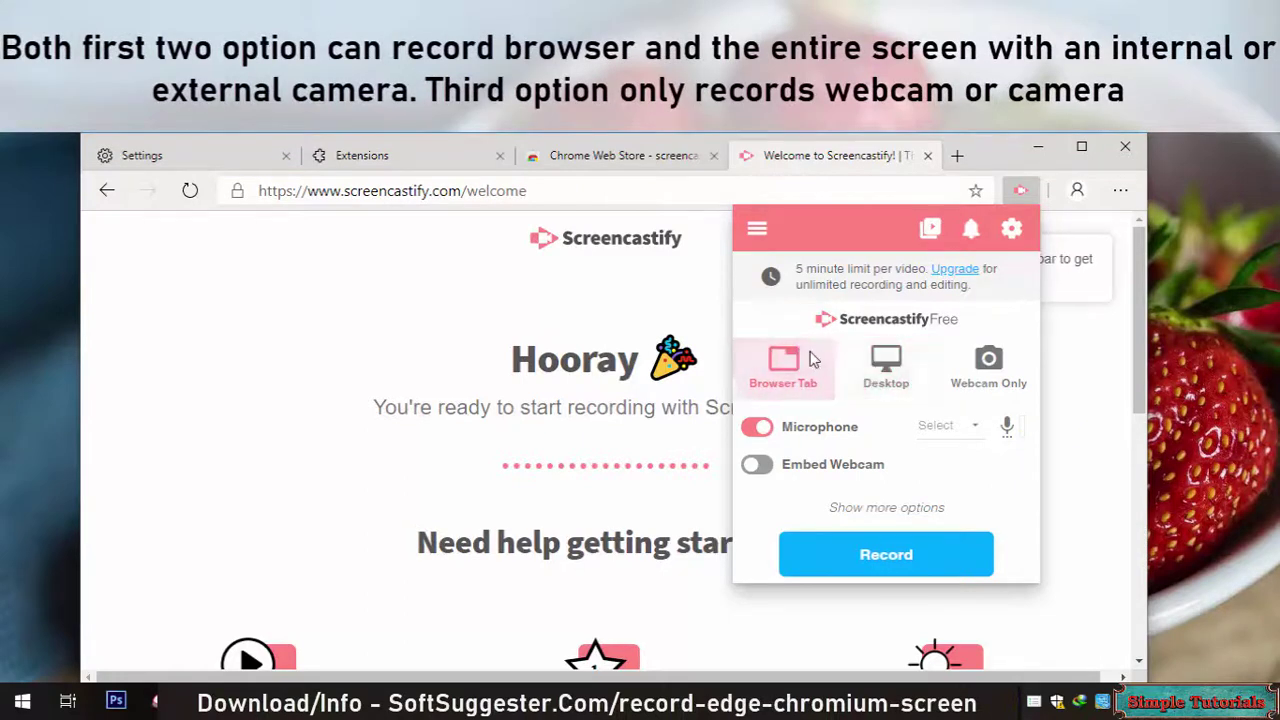
click(986, 370)
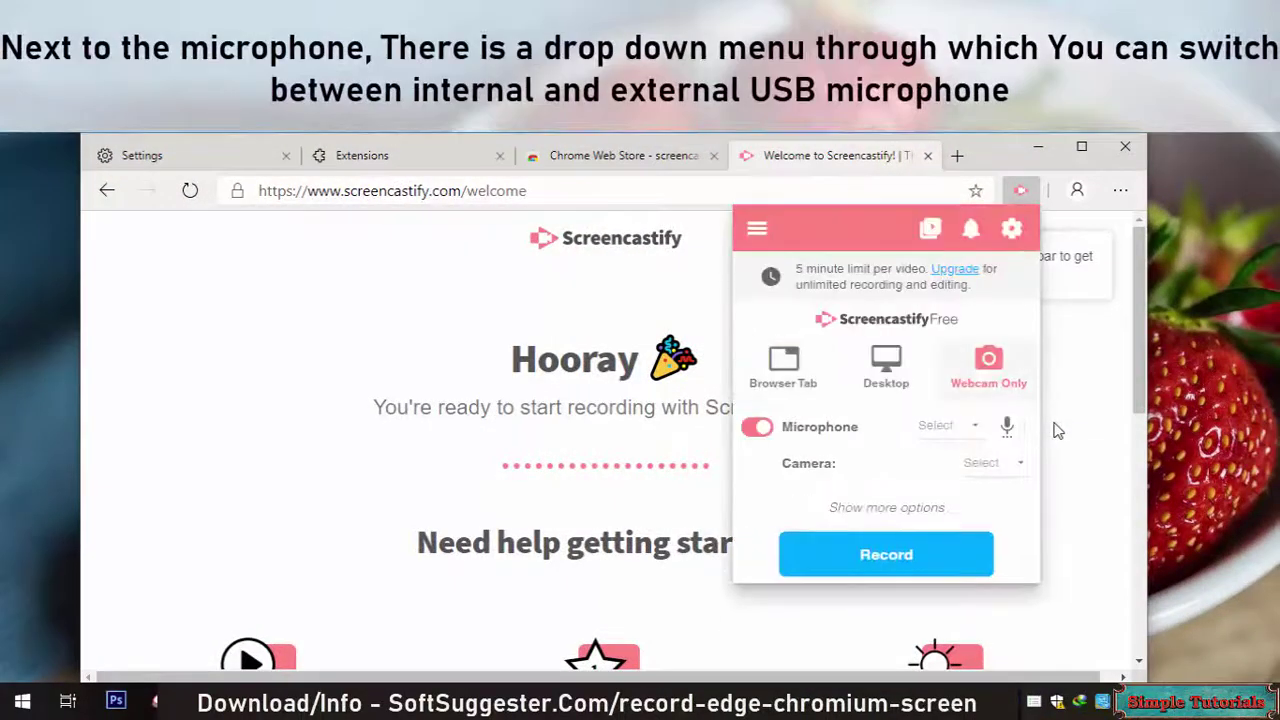
- Leave the Microphone unchanged and set the Camera source to Integrated Camera
click(935, 427)
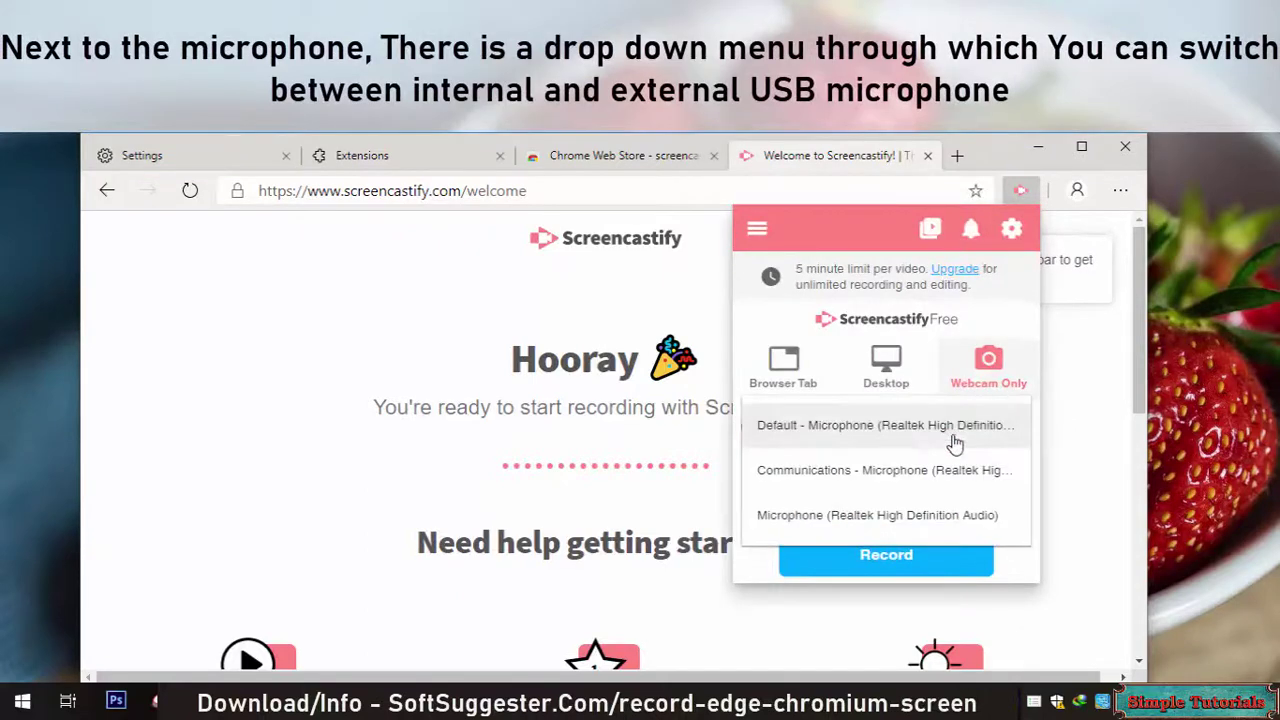
click(815, 300)
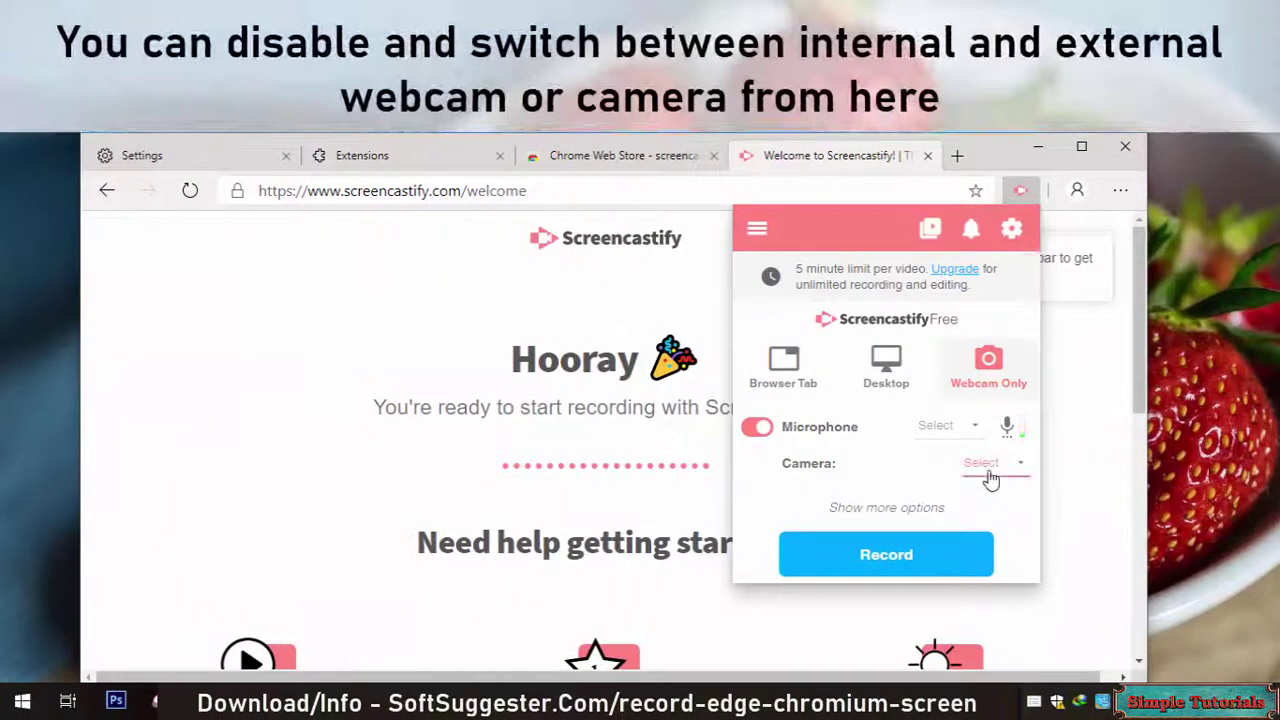
click(985, 468)
click(808, 485)
click(957, 468)
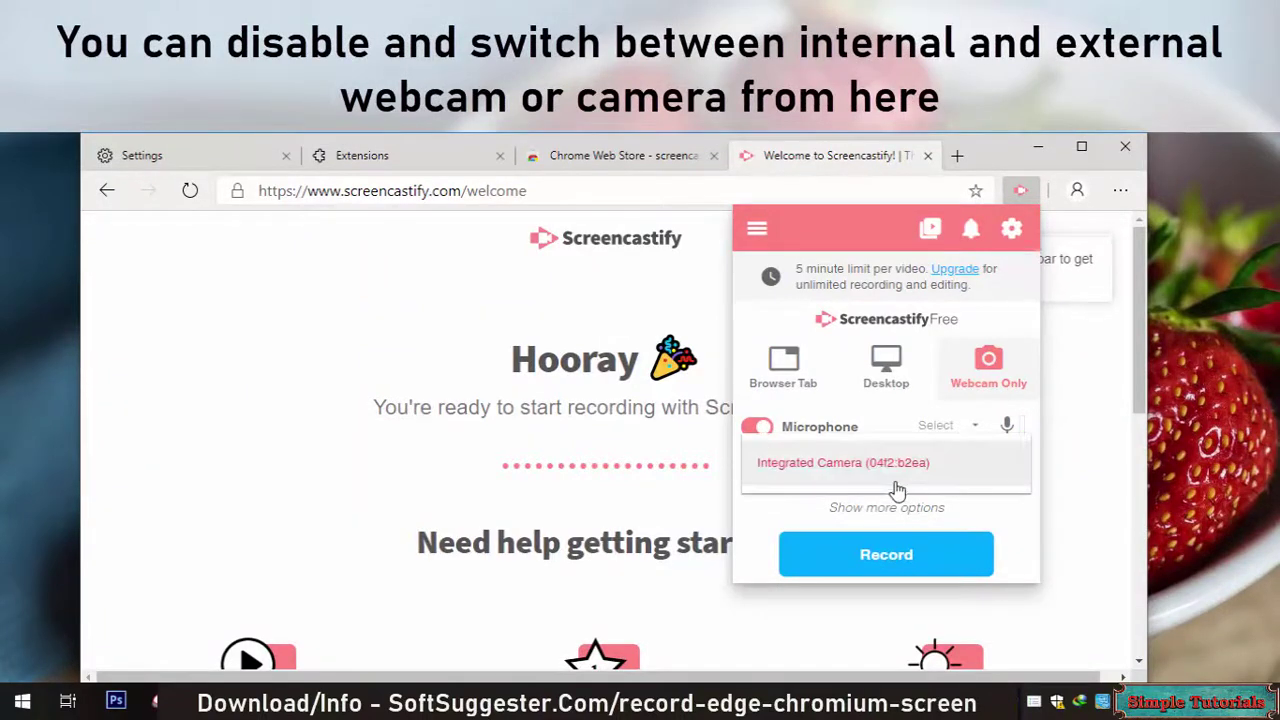
click(895, 488)
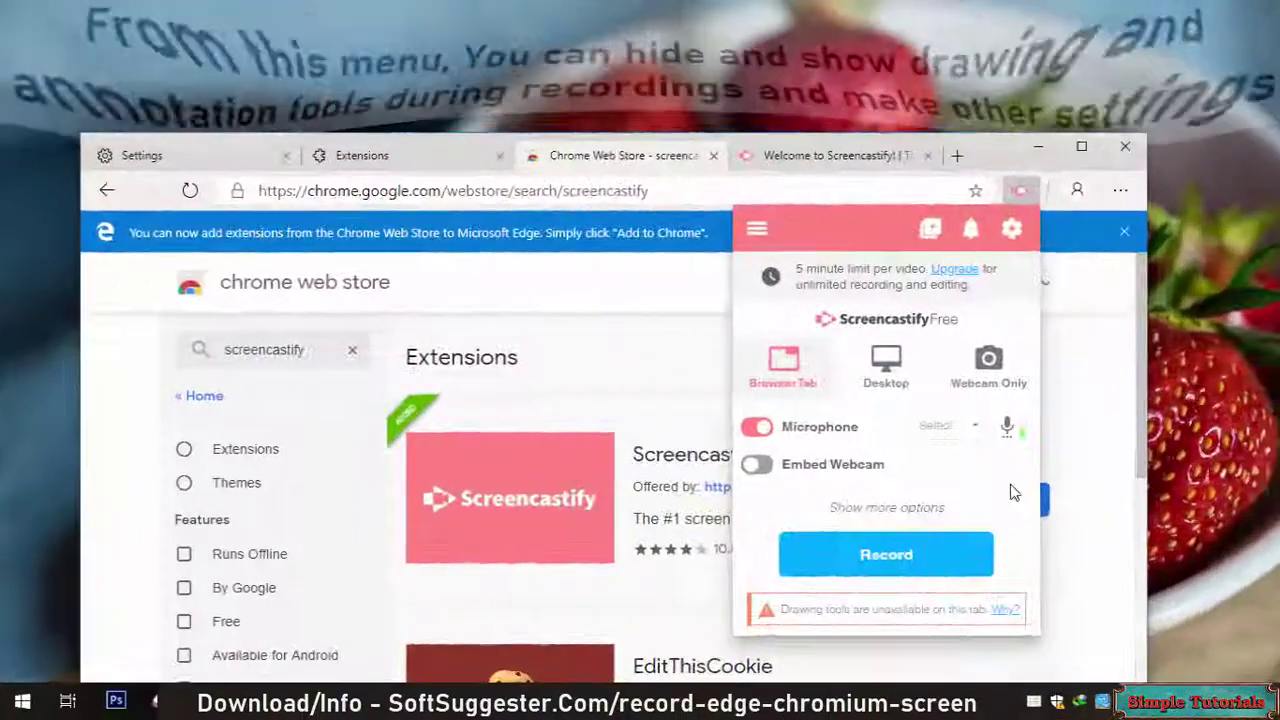
- Expand Show more options to reveal Countdown, Show Drawing Tools and Tab Audio, then close the popup
click(904, 510)
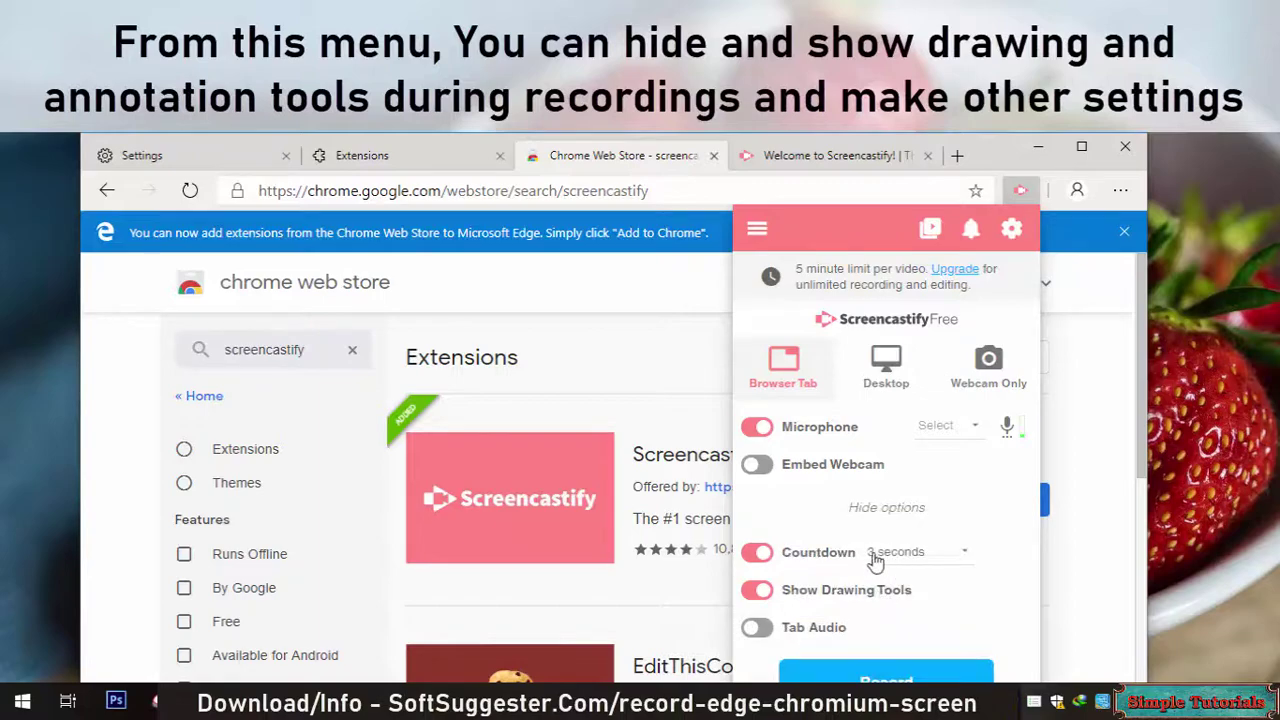
click(1120, 538)
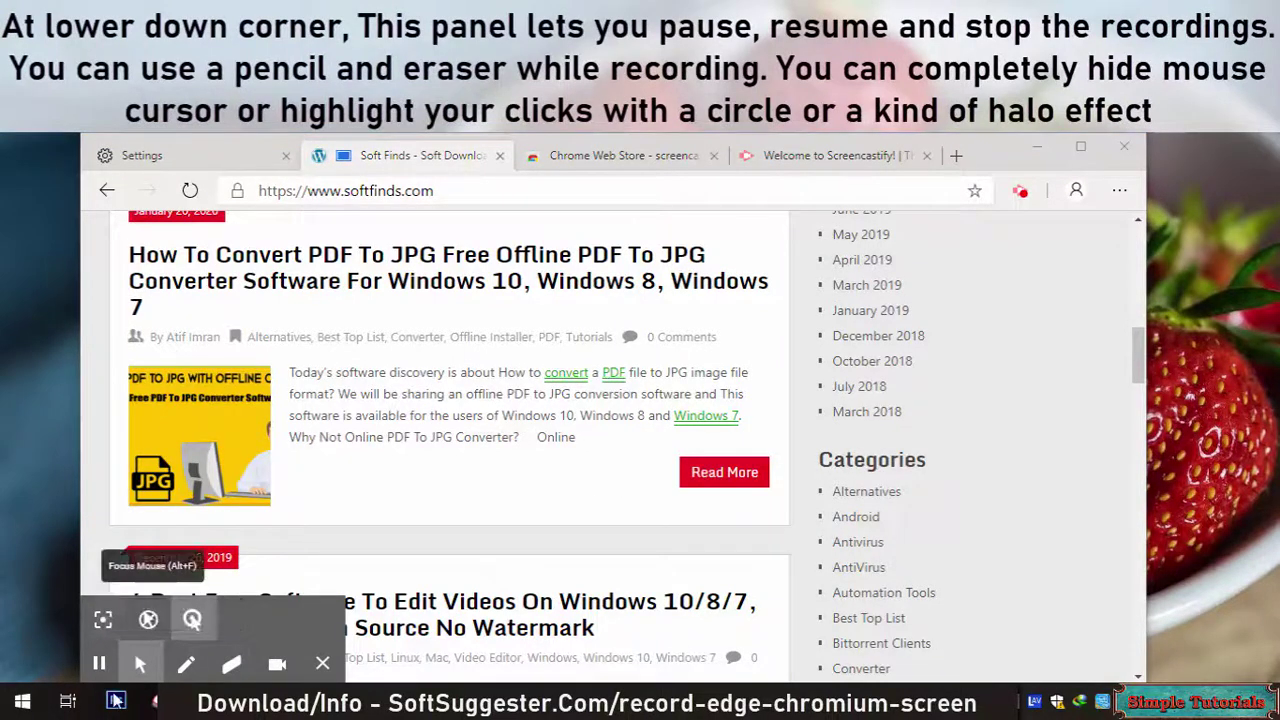
- Draw a red pen stroke beneath the PDF To JPG paragraph, then return to the normal pointer
click(186, 665)
drag(357, 450, 336, 512)
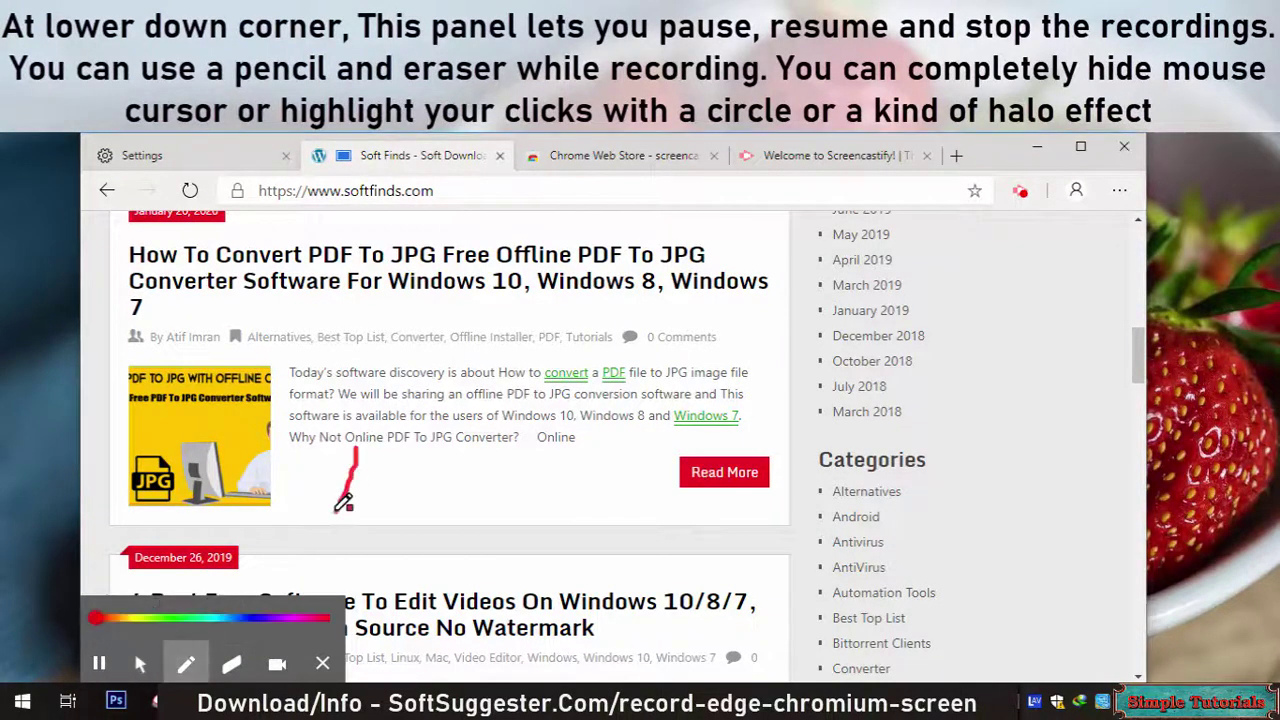
click(140, 665)
drag(433, 416, 566, 438)
- Try click highlighting, the focus spotlight and hide-idle-cursor while selecting the PDF To JPG paragraph
click(190, 620)
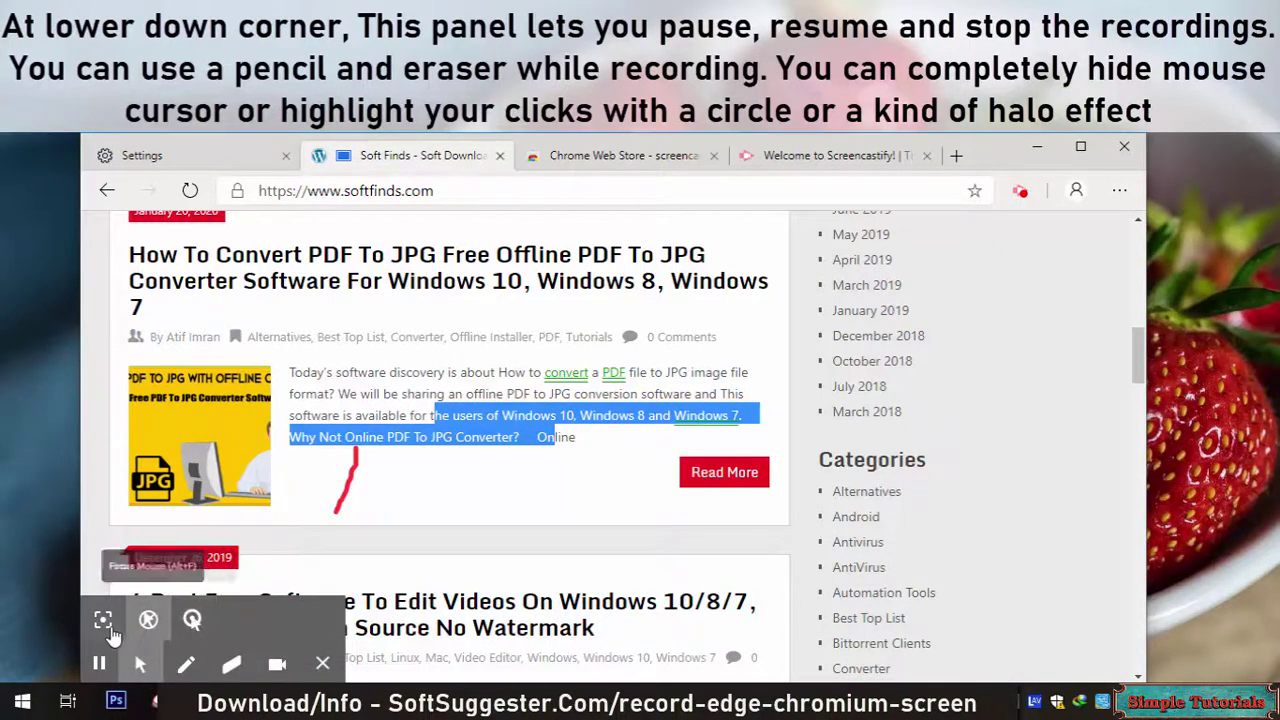
click(118, 627)
drag(290, 372, 566, 438)
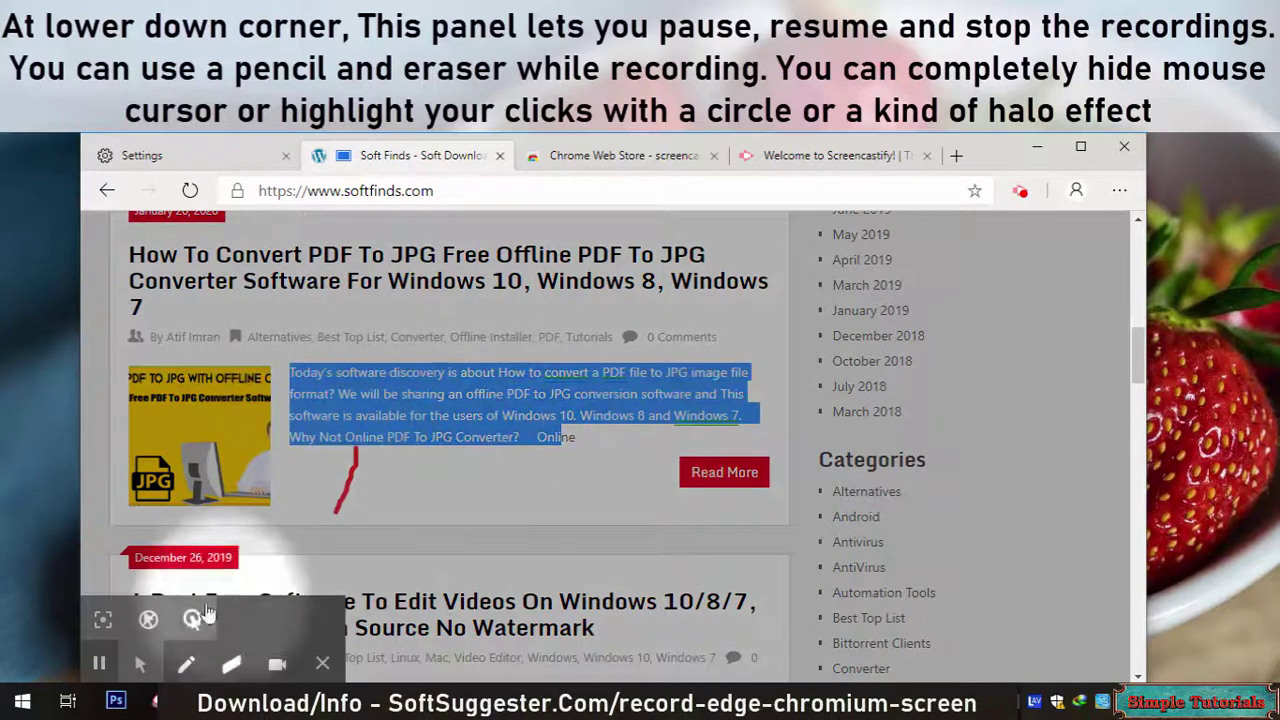
click(148, 620)
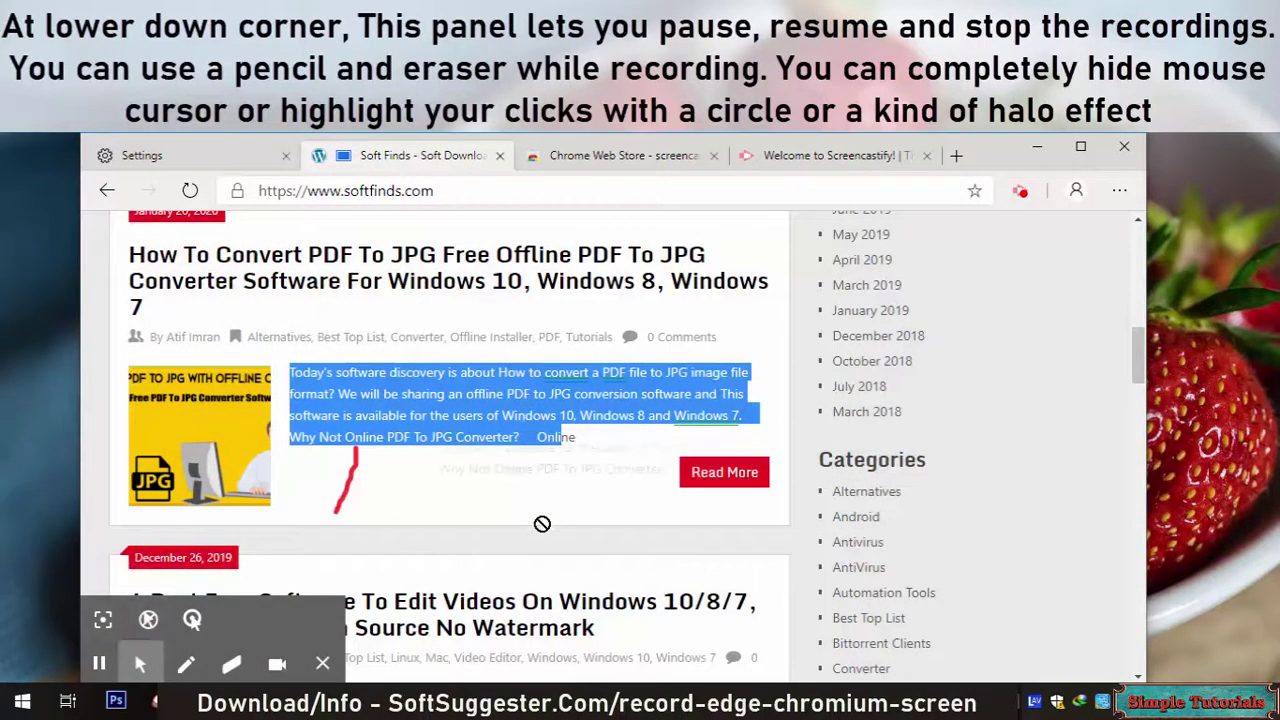
drag(542, 524, 528, 528)
mouse_move(548, 438)
mouse_down()
mouse_move(428, 438)
mouse_move(560, 437)
mouse_up()
click(192, 620)
- Erase the red pen stroke, then pause and end the recording
click(231, 664)
click(340, 503)
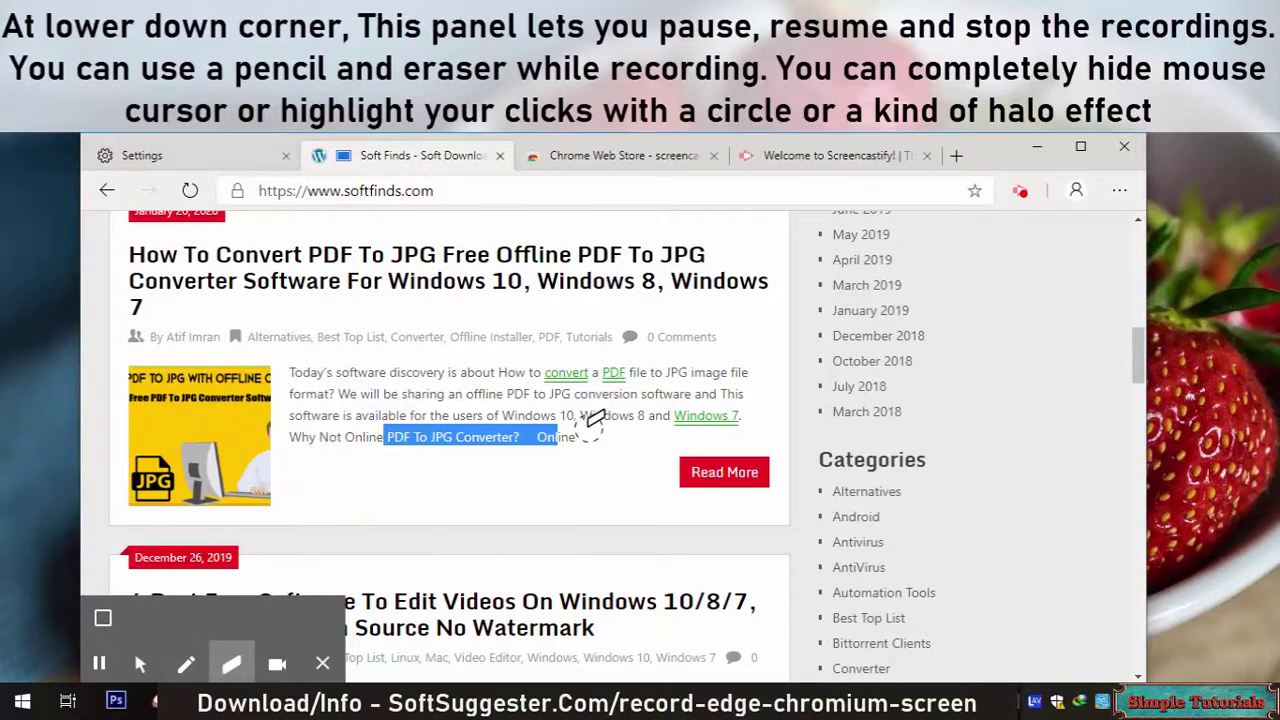
click(1163, 432)
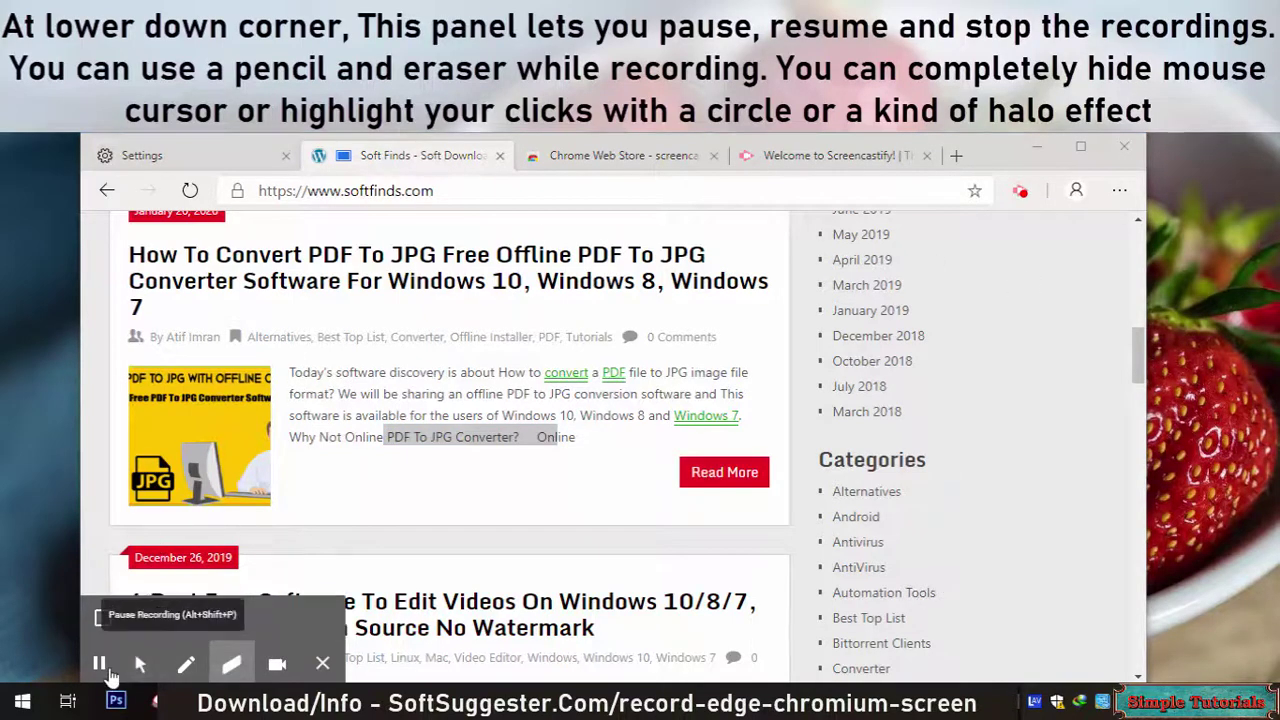
click(99, 664)
click(117, 668)
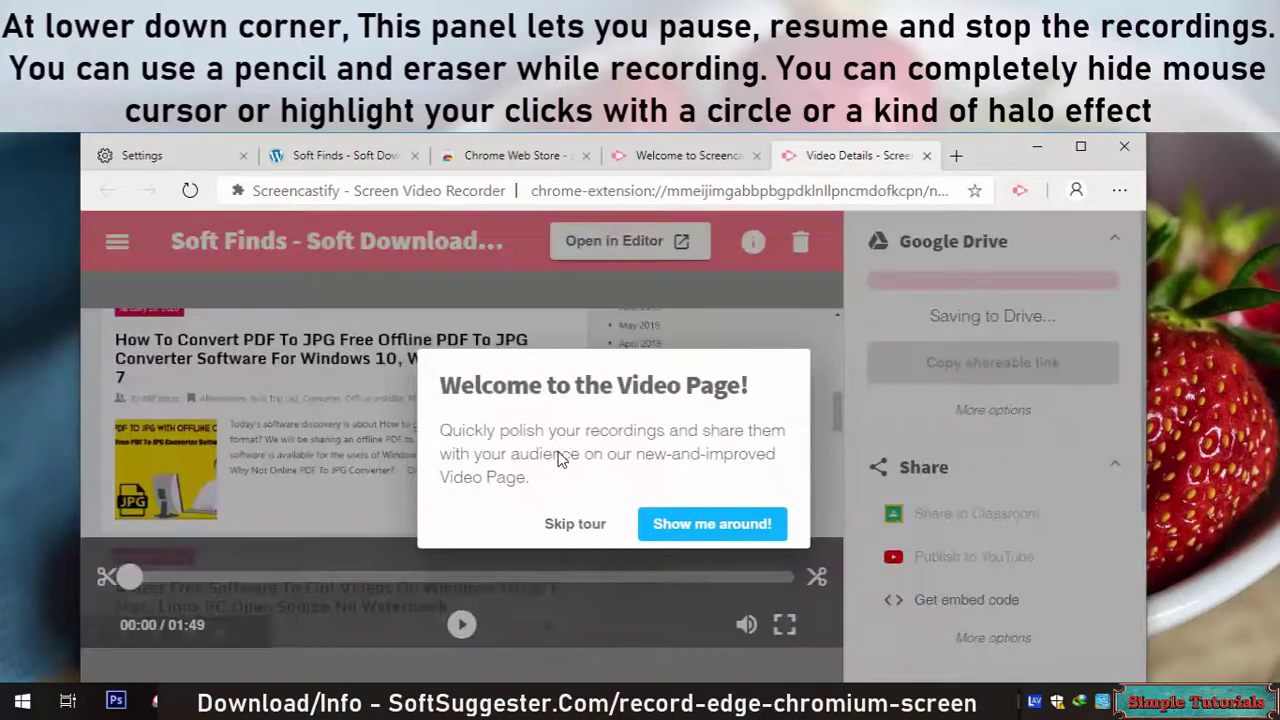
- Skip the video page tour and expand the Google Drive and Download options
click(560, 522)
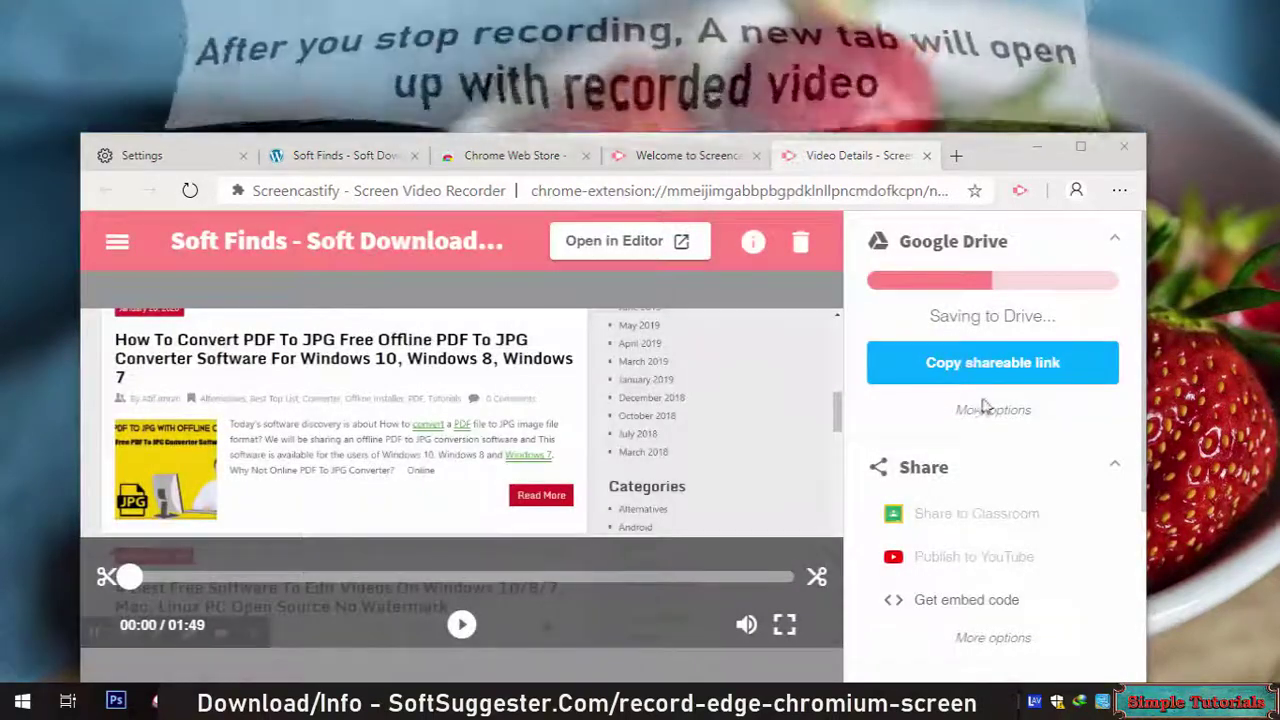
click(985, 410)
scroll(960, 478, down, 2)
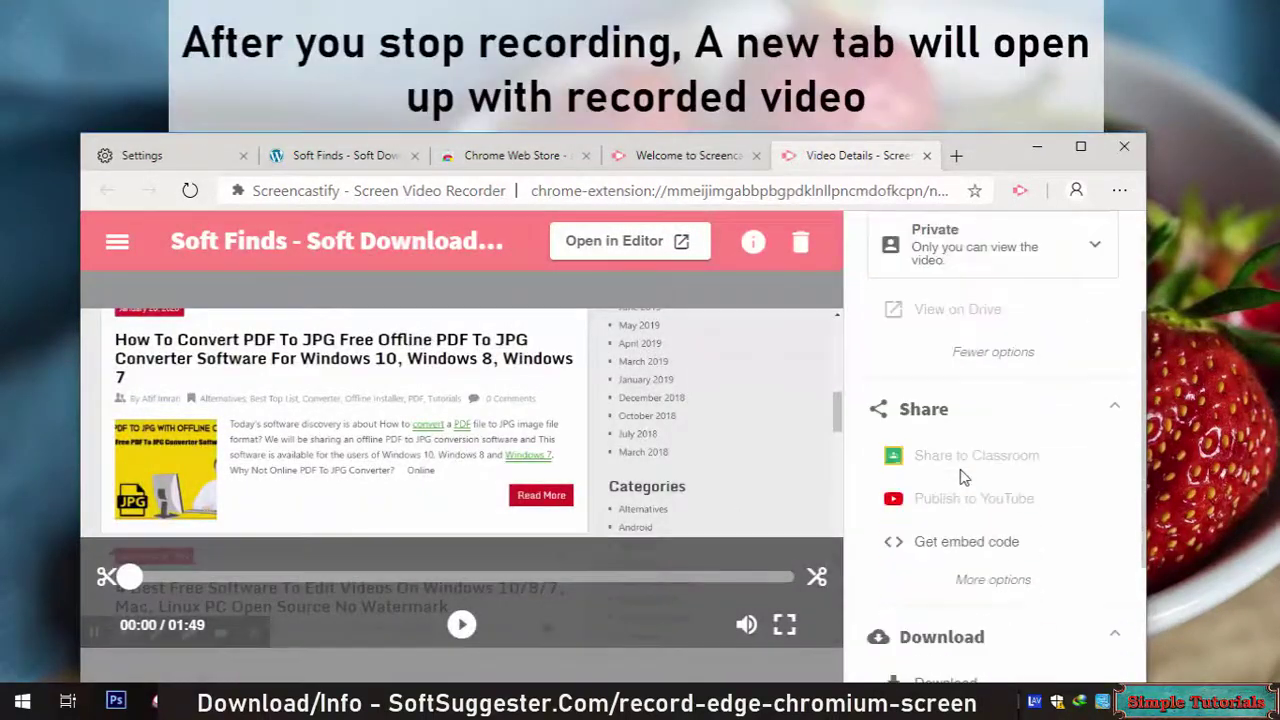
click(963, 580)
scroll(963, 583, up, 2)
click(1121, 505)
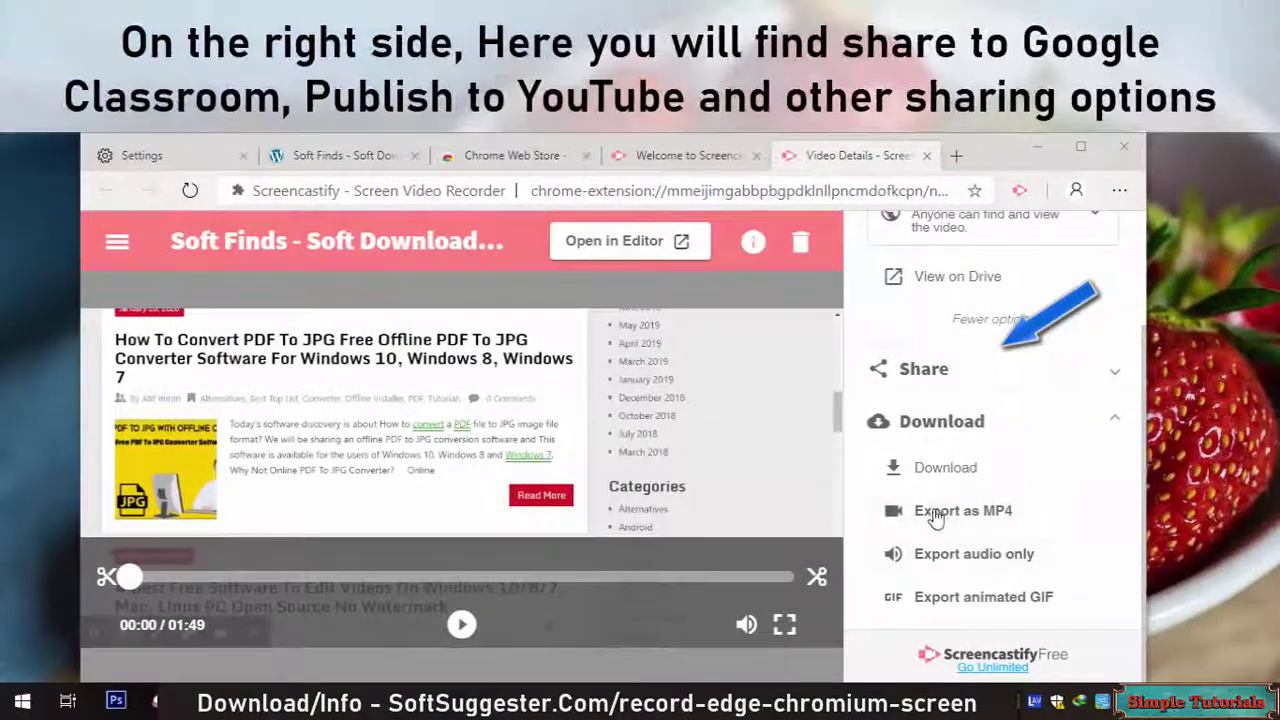
- Download the recorded video and start playing it
click(941, 488)
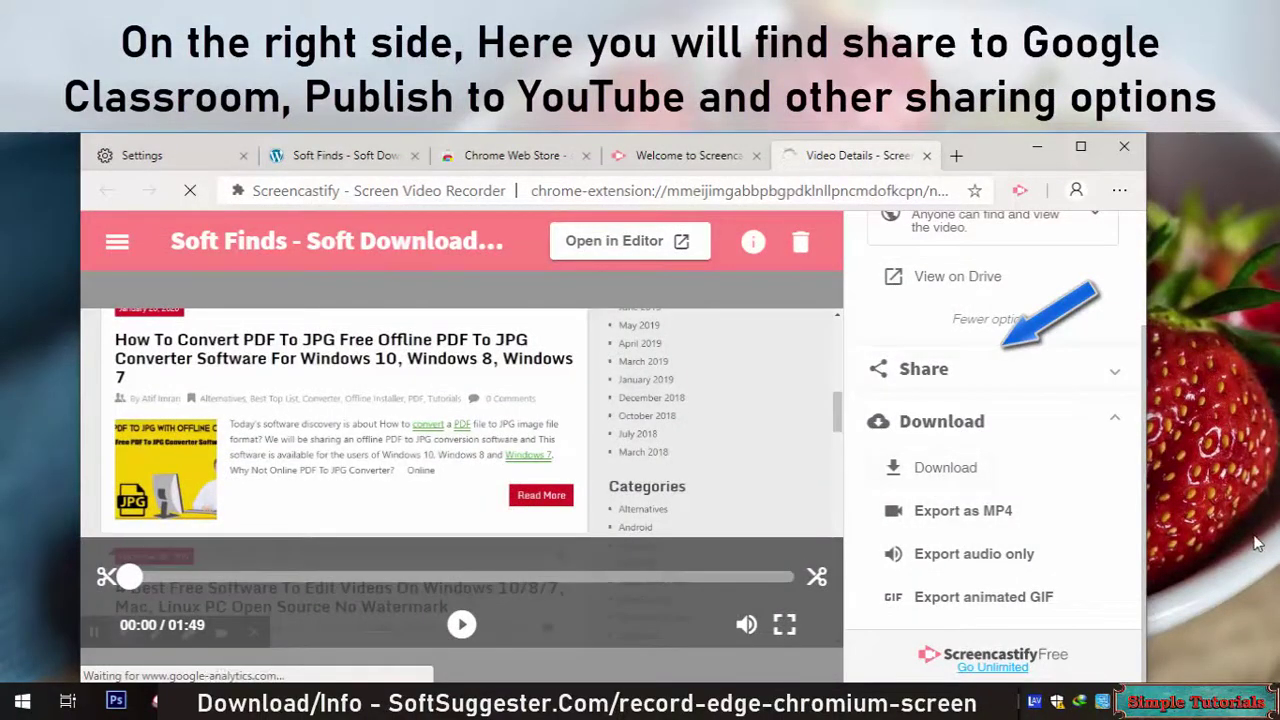
right_click(551, 290)
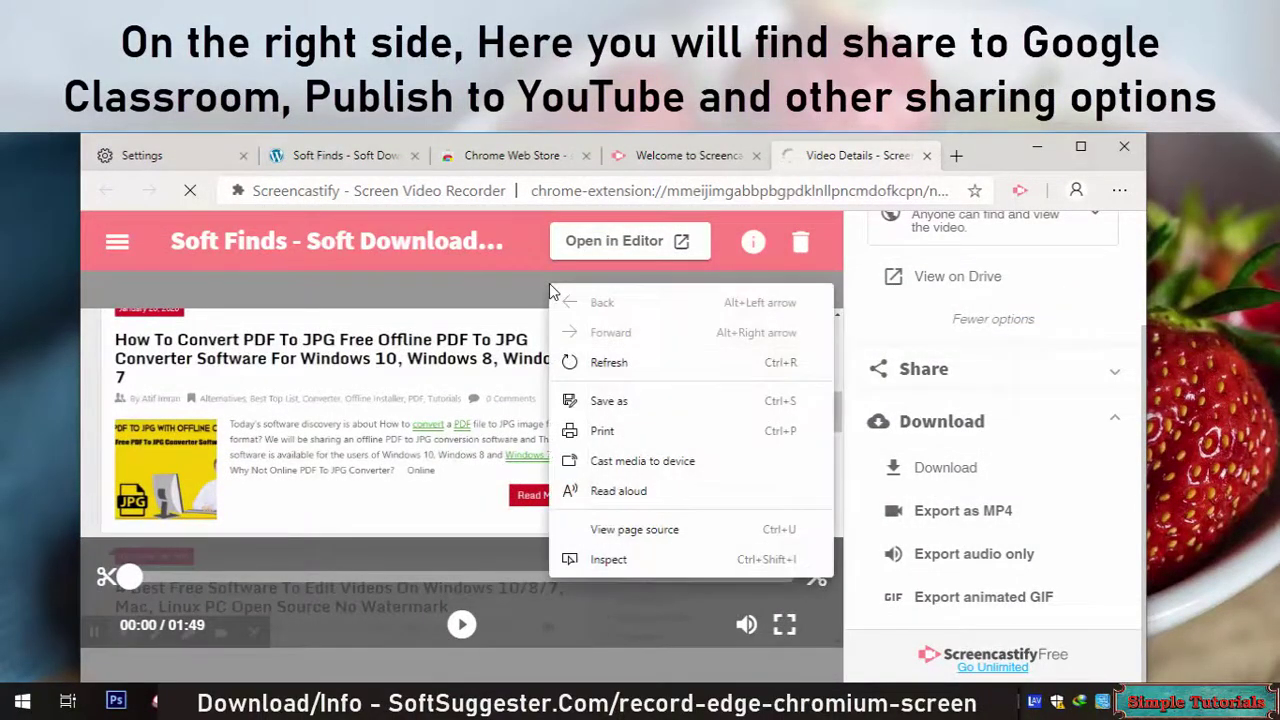
click(545, 300)
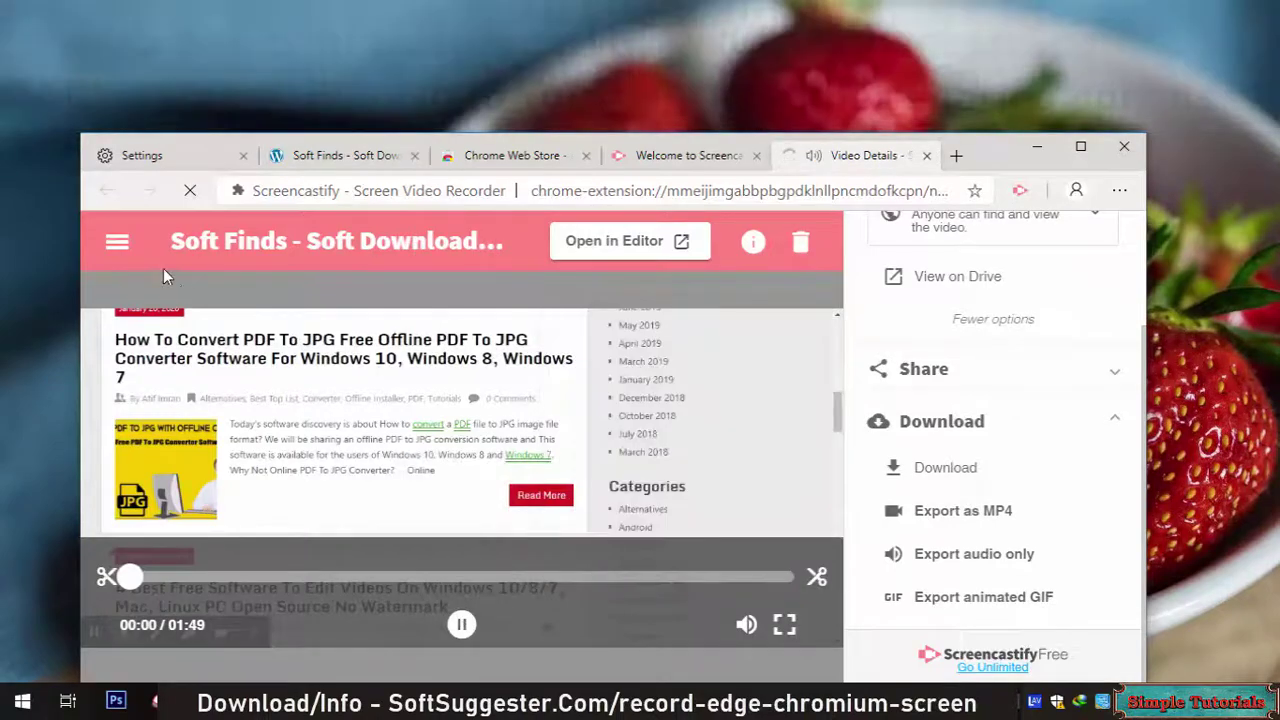